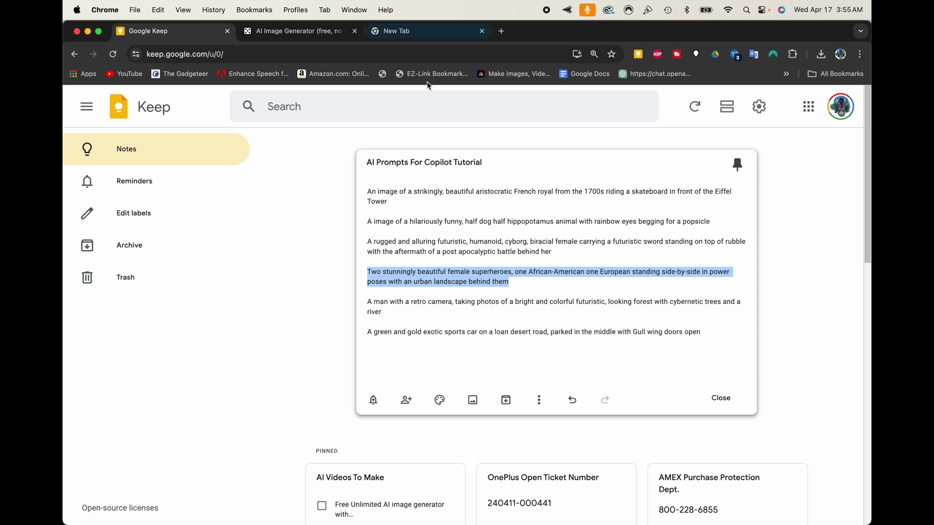
Switch to the AI Image Generator page and turn off Adblock Plus for perchance.org, refreshing to apply the change
click(300, 34)
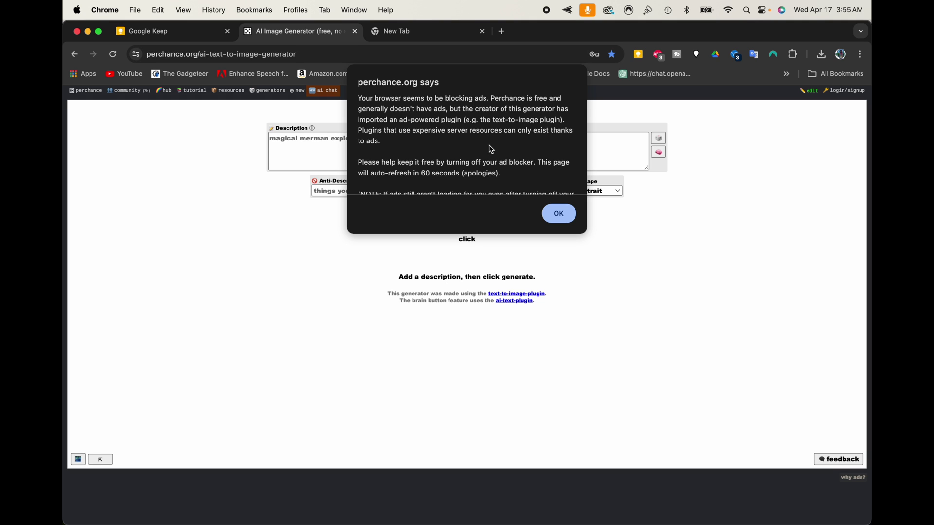
click(660, 59)
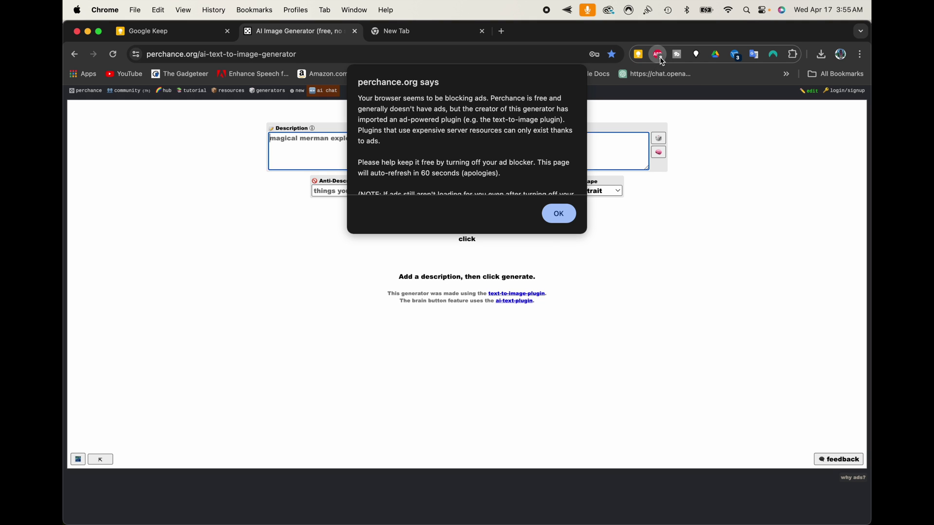
click(646, 122)
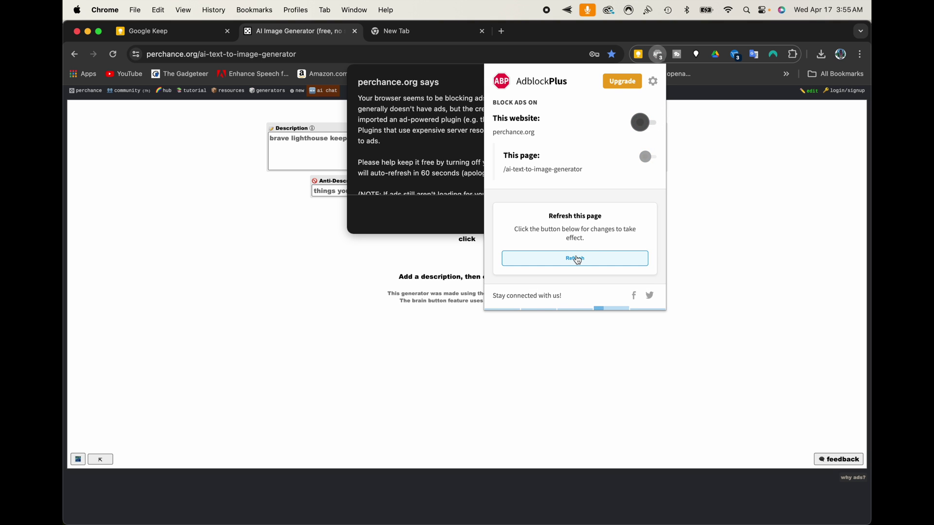
click(575, 259)
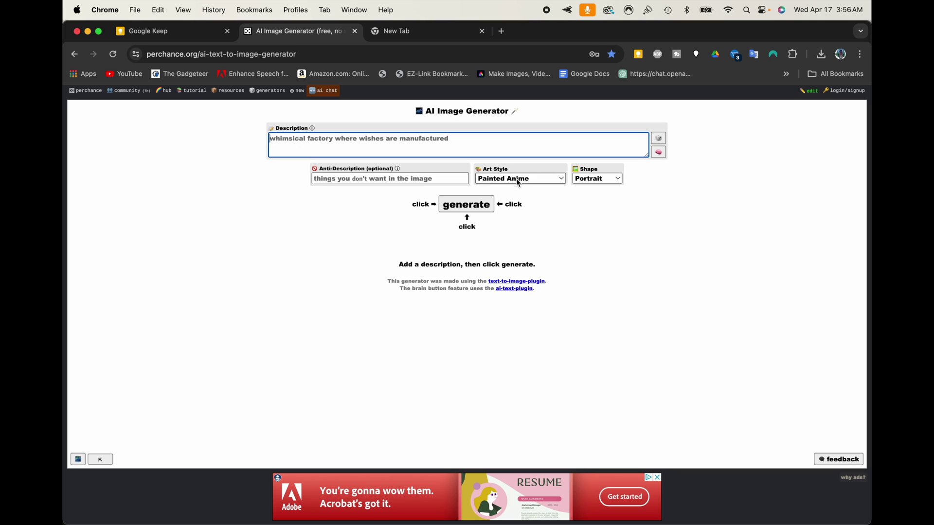
Look through the available art styles and image shapes without changing the selection
click(518, 183)
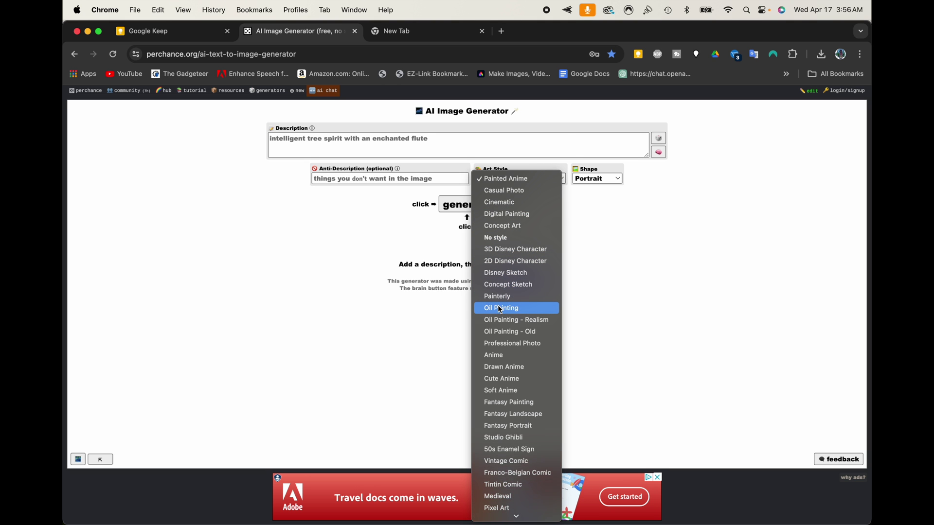
scroll(497, 304, down, 5)
scroll(499, 353, down, 5)
scroll(500, 360, down, 10)
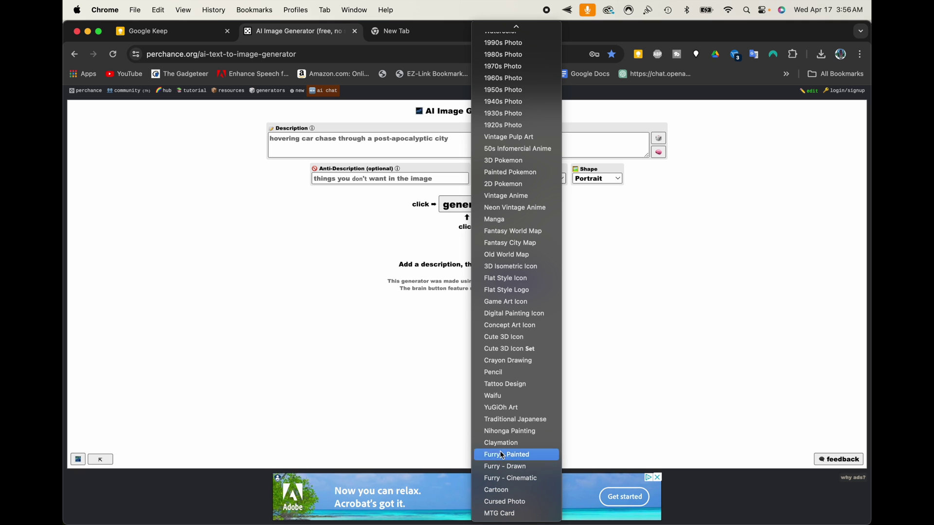
scroll(496, 384, up, 2)
scroll(495, 384, up, 12)
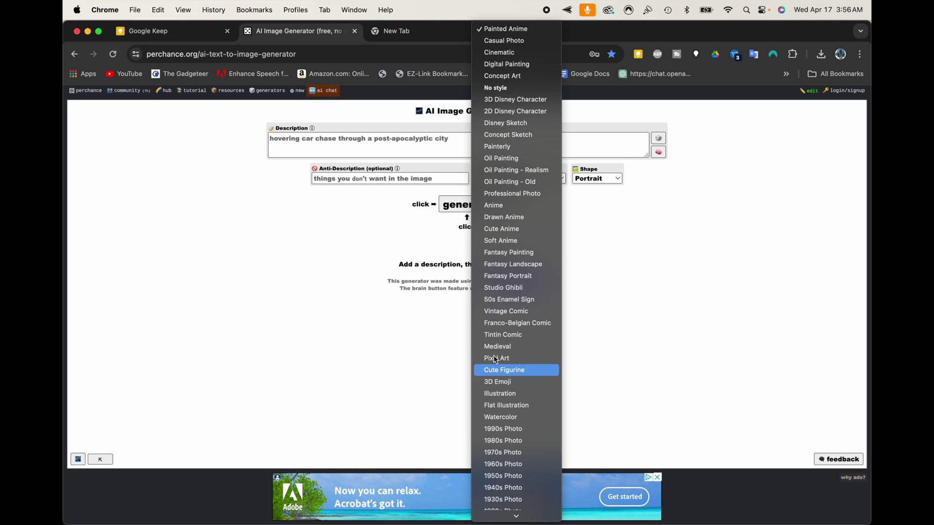
click(590, 235)
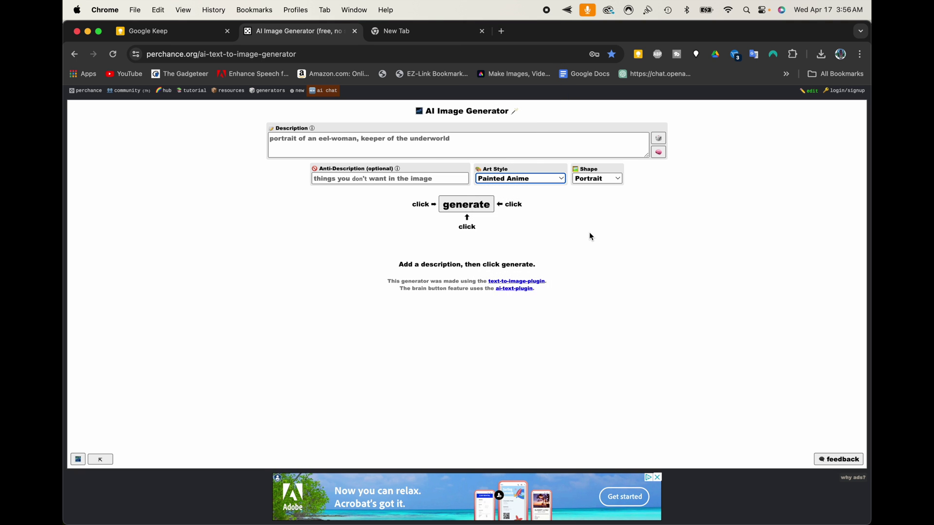
click(595, 182)
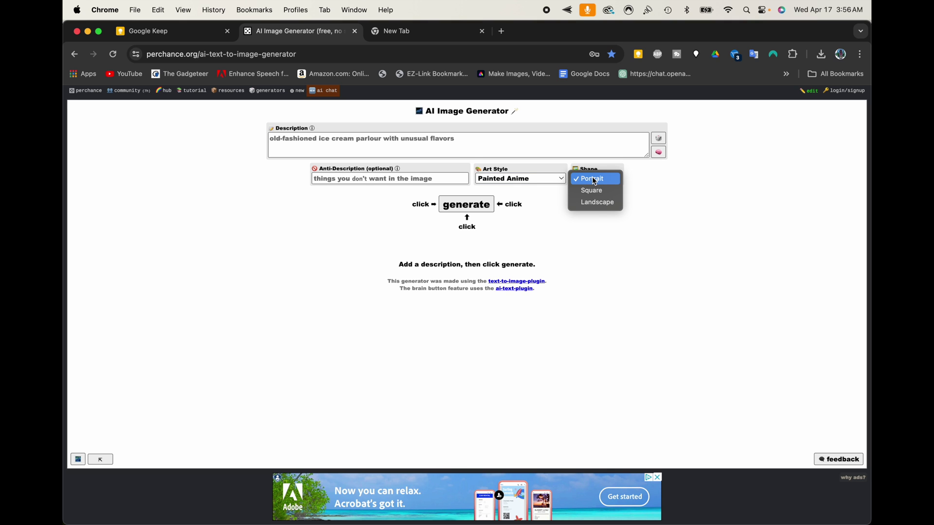
click(587, 235)
Enter the description "Two stunningly beautiful female superheroes, one African-American one European standing side-by-side in power poses with an urban landscape behind them"
click(467, 143)
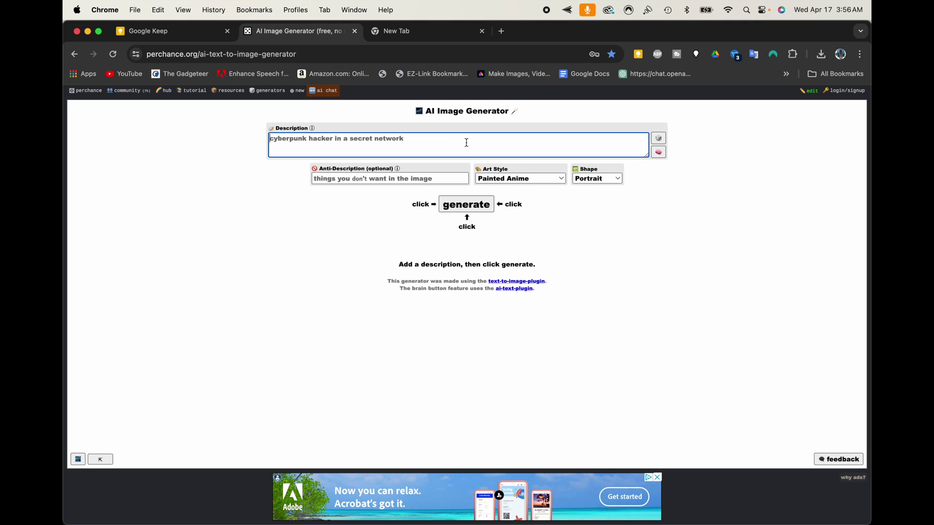
text(Two stunningly beautiful female superheroes, one African-American one European standing side-by-side in power poses with an urban landscape behind them)
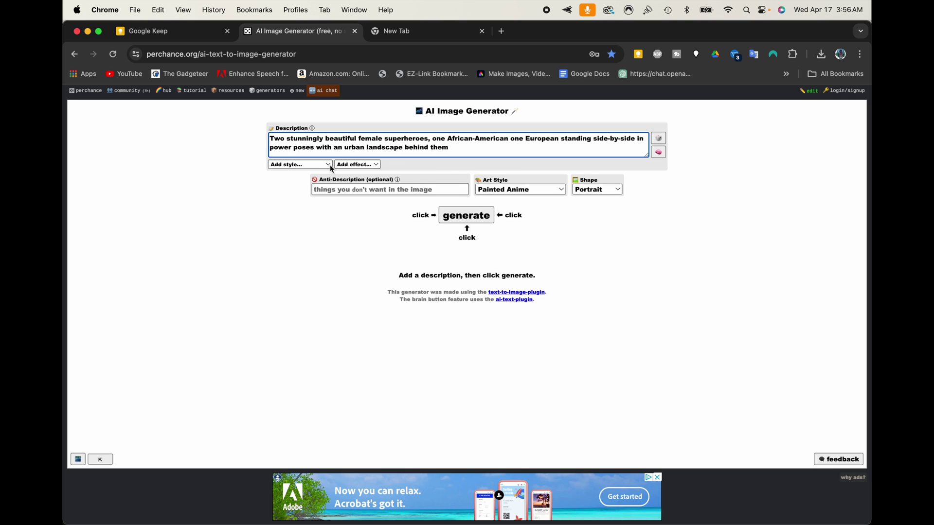
click(300, 165)
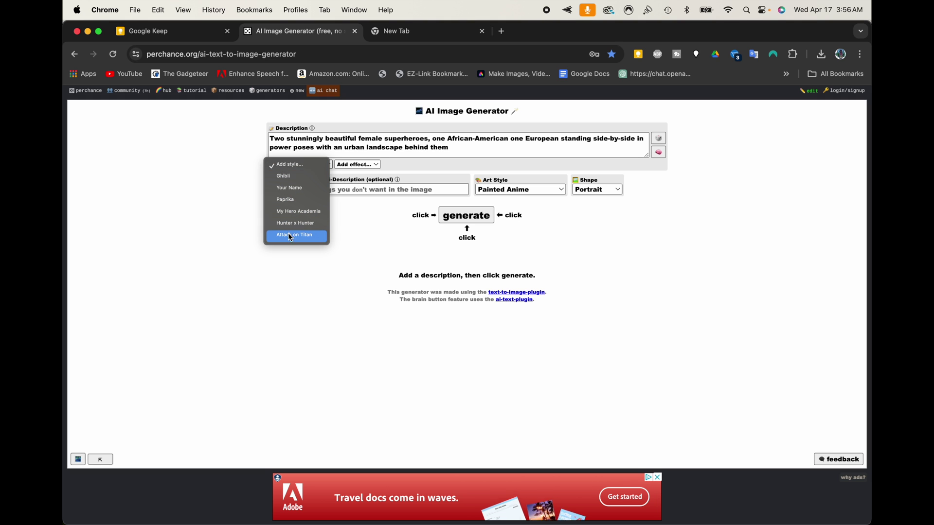
click(348, 239)
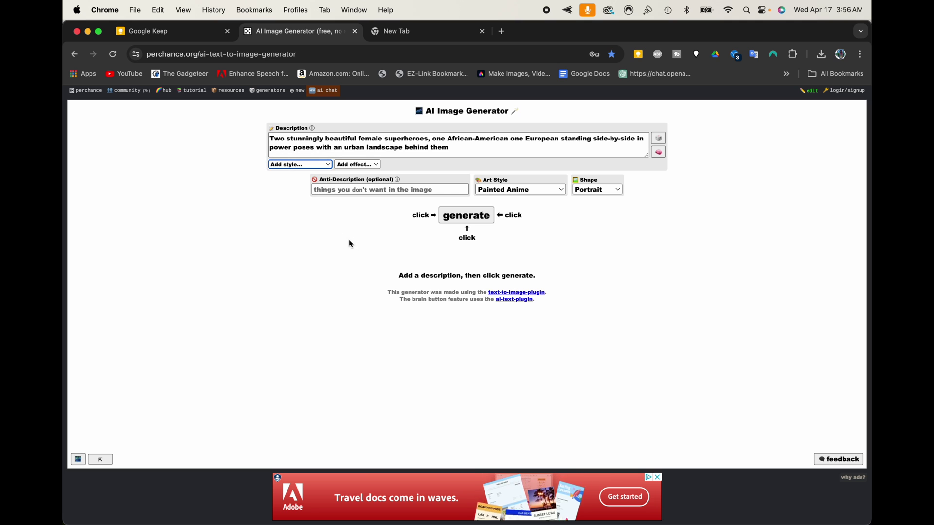
click(353, 164)
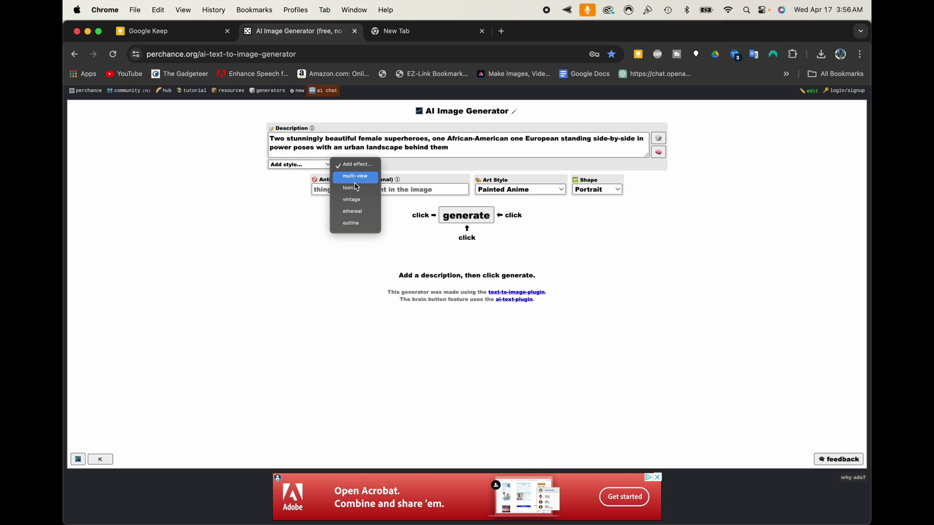
click(308, 215)
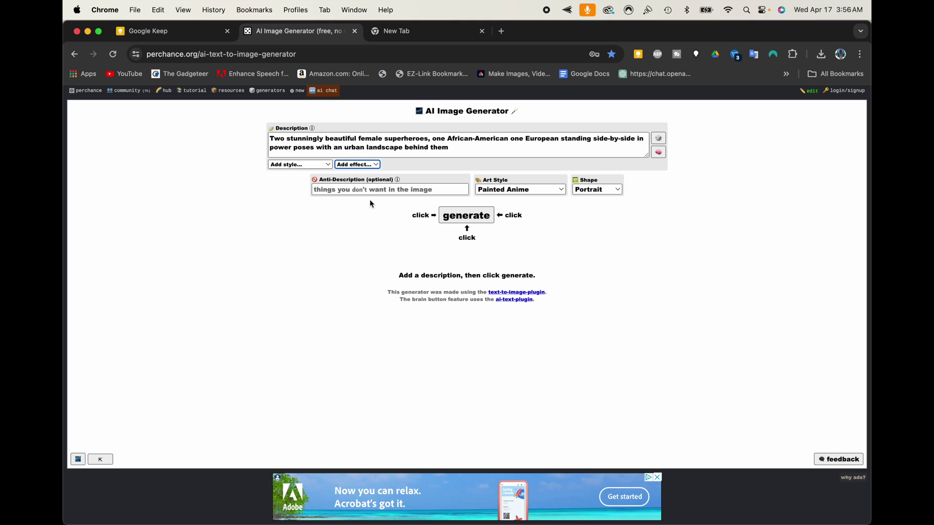
Set the art style to Professional Photo and add the portrait shot to the description
click(522, 194)
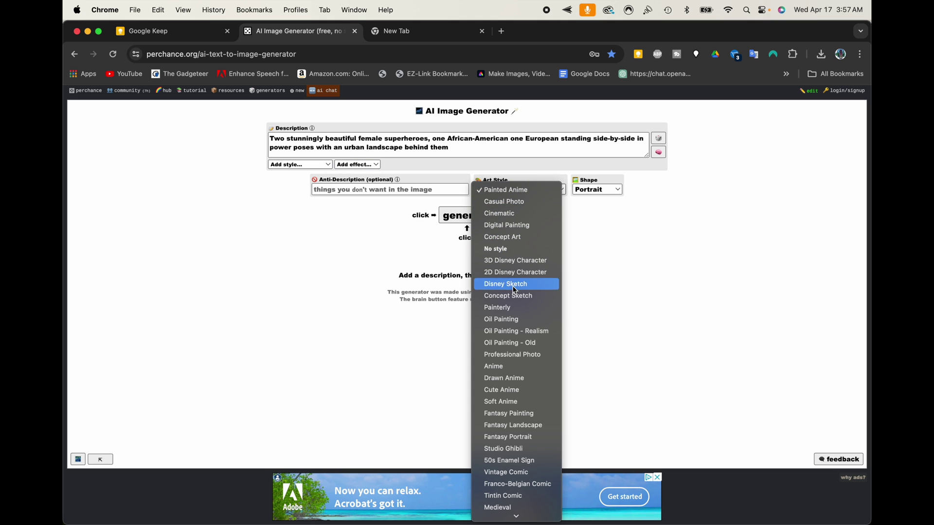
click(509, 353)
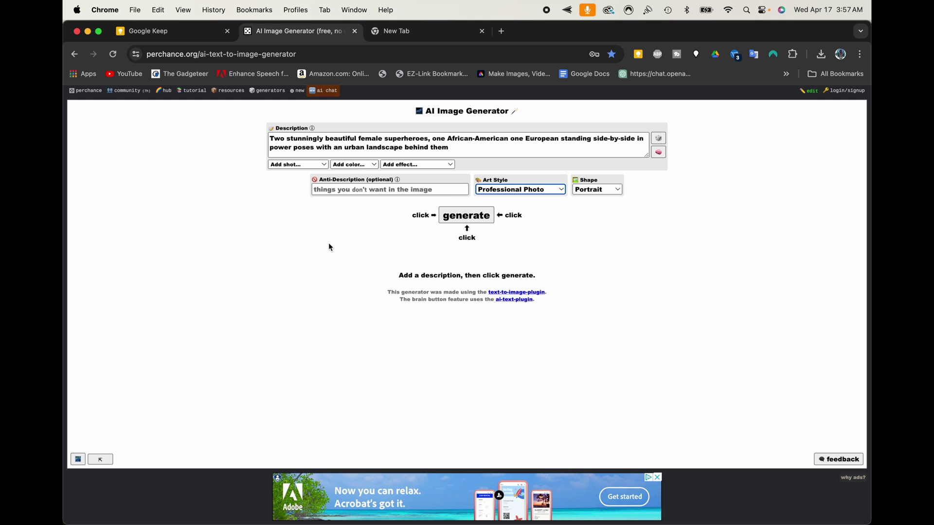
click(294, 167)
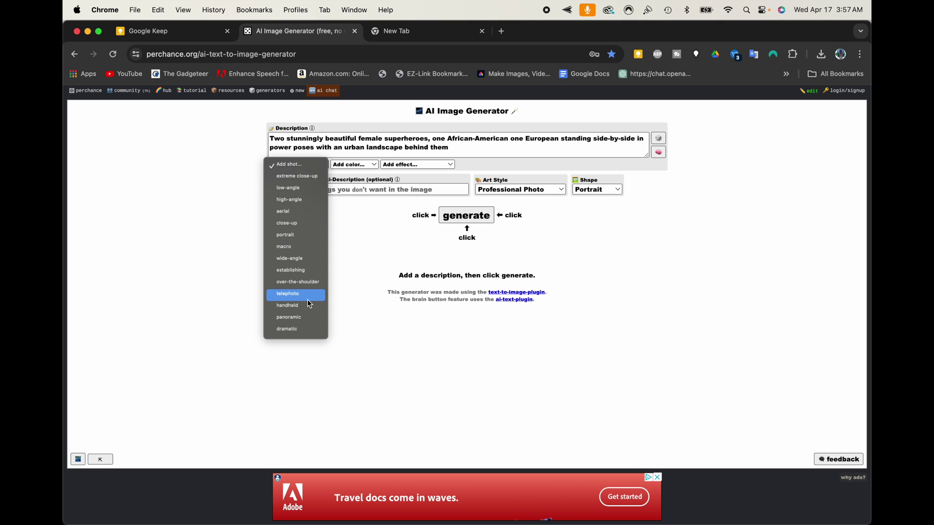
click(296, 237)
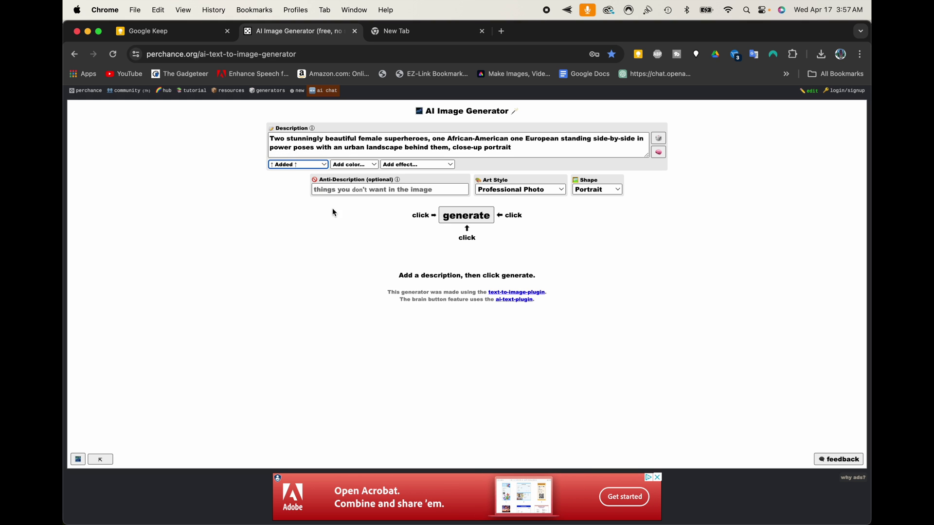
Add the vibrant color option and the bokeh effect to the superhero description
click(358, 165)
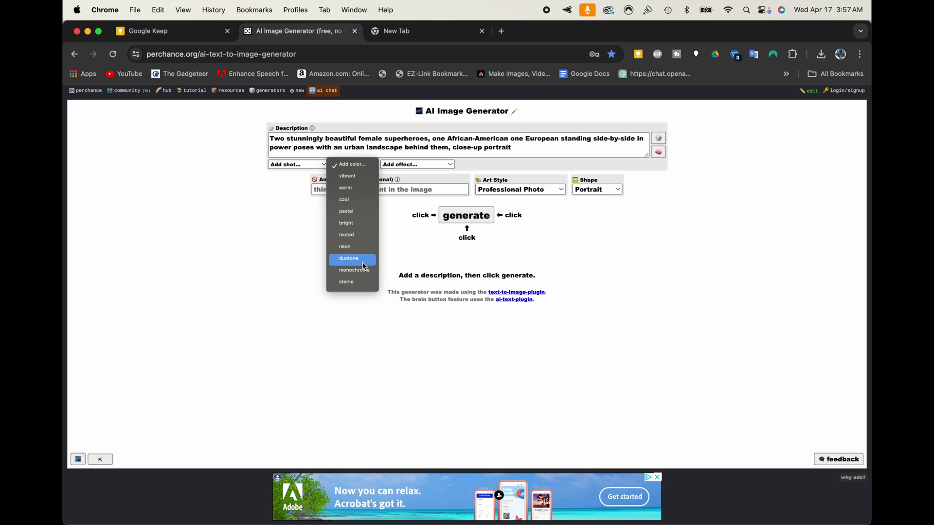
click(364, 179)
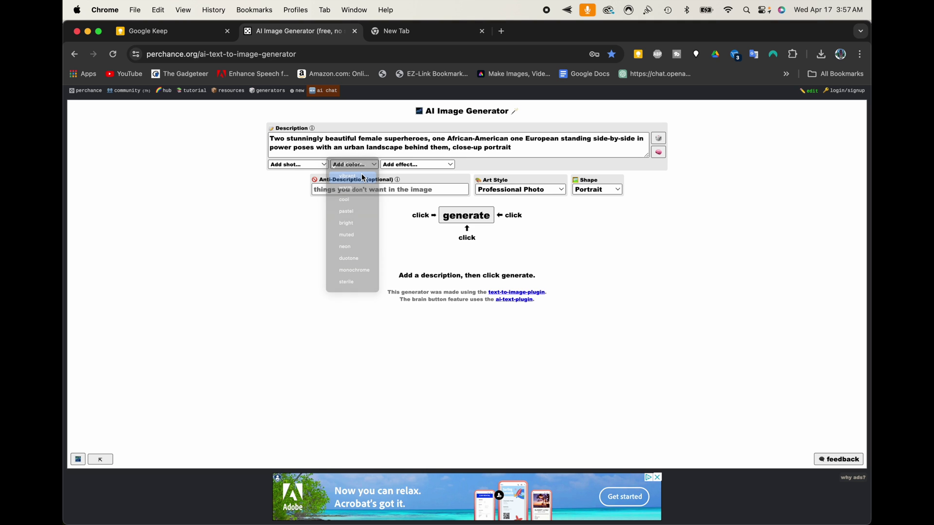
click(411, 167)
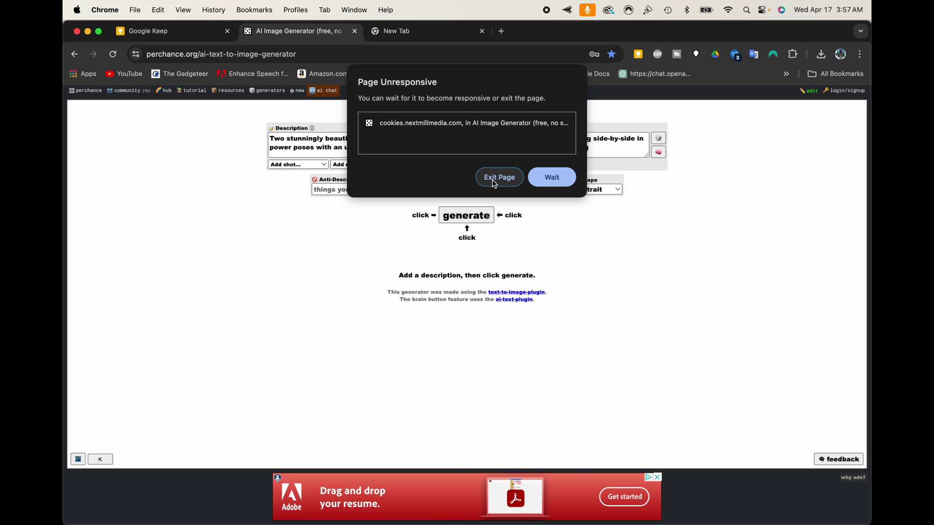
click(420, 166)
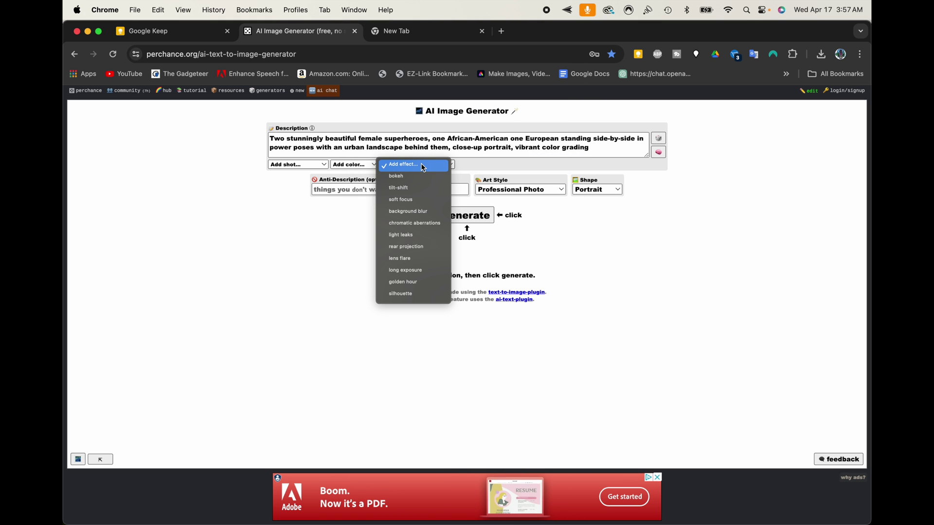
click(421, 179)
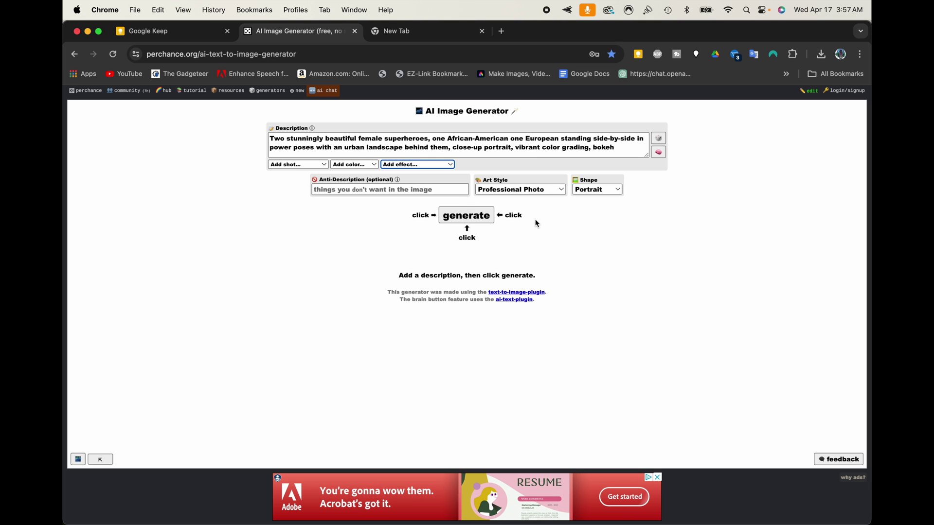
Generate the superhero images in the Professional Photo style with the portrait shape
click(469, 219)
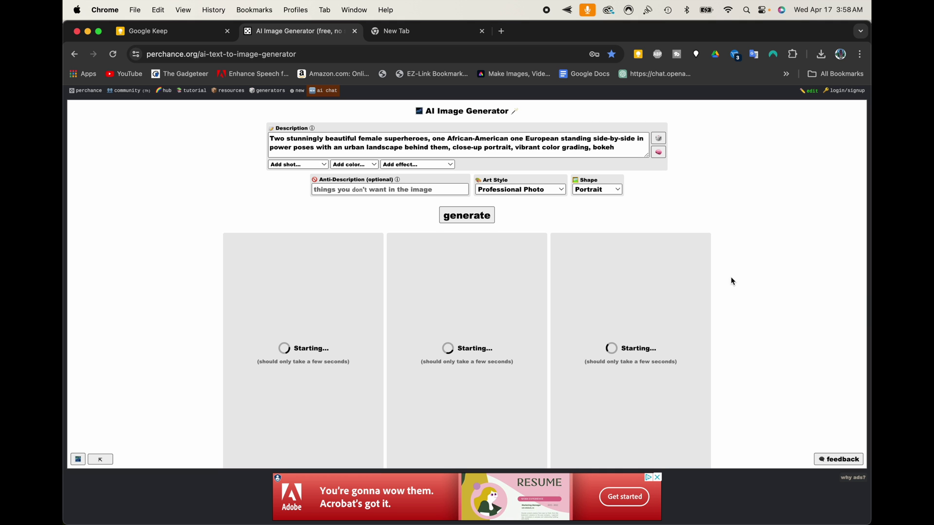
scroll(730, 277, down, 3)
scroll(730, 278, down, 2)
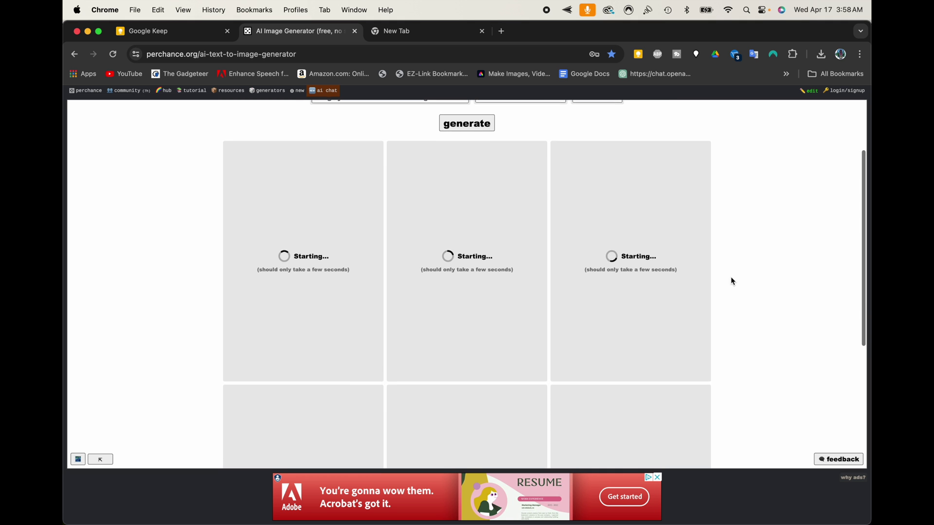
scroll(731, 281, down, 1)
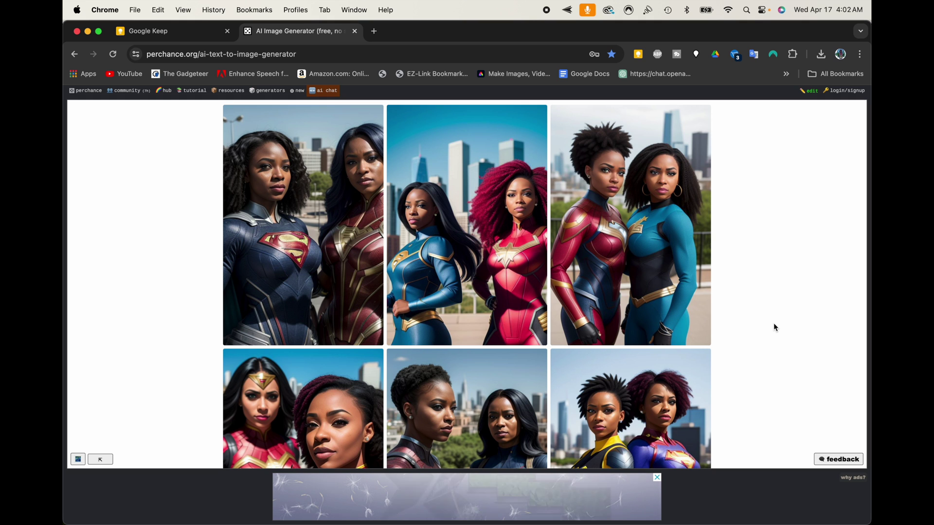
Examine both rows of generated Professional Photo superhero images and return to the prompt settings
scroll(774, 324, down, 2)
scroll(773, 323, down, 8)
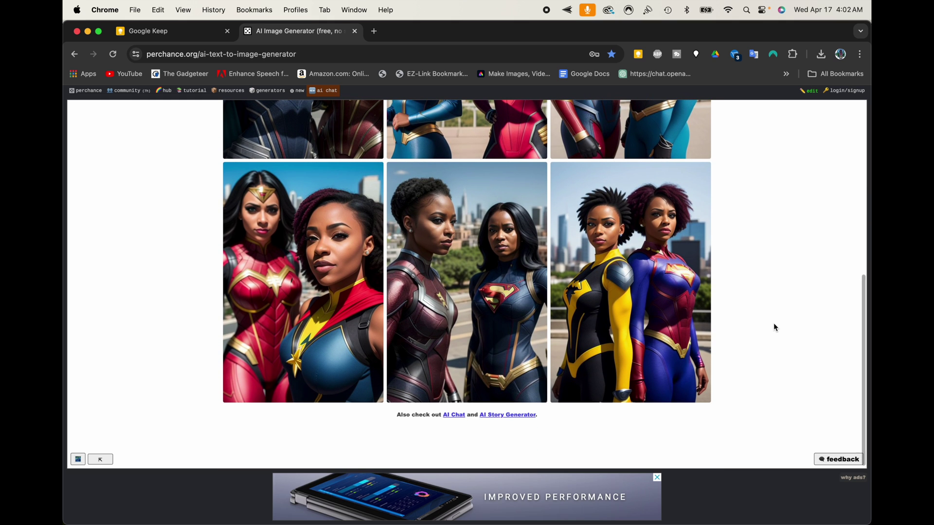
scroll(774, 327, up, 2)
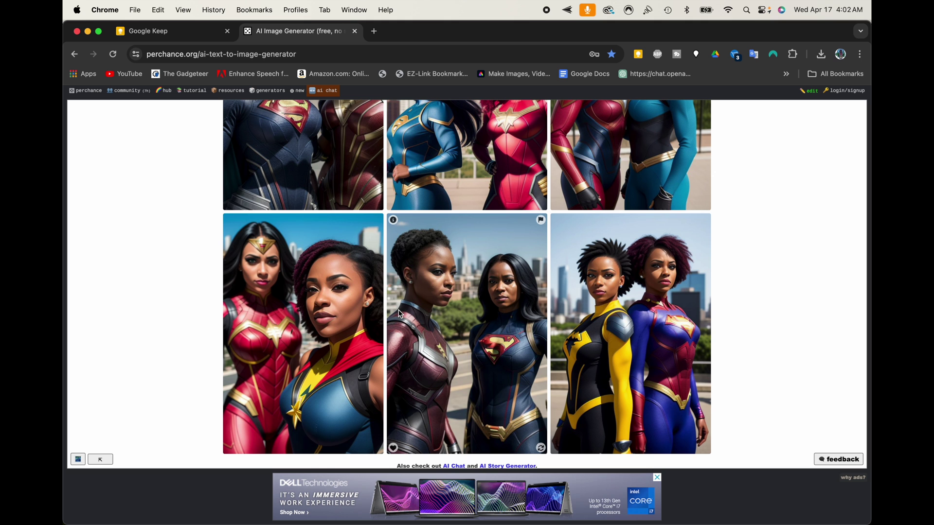
mouse_move(400, 314)
scroll(400, 314, up, 5)
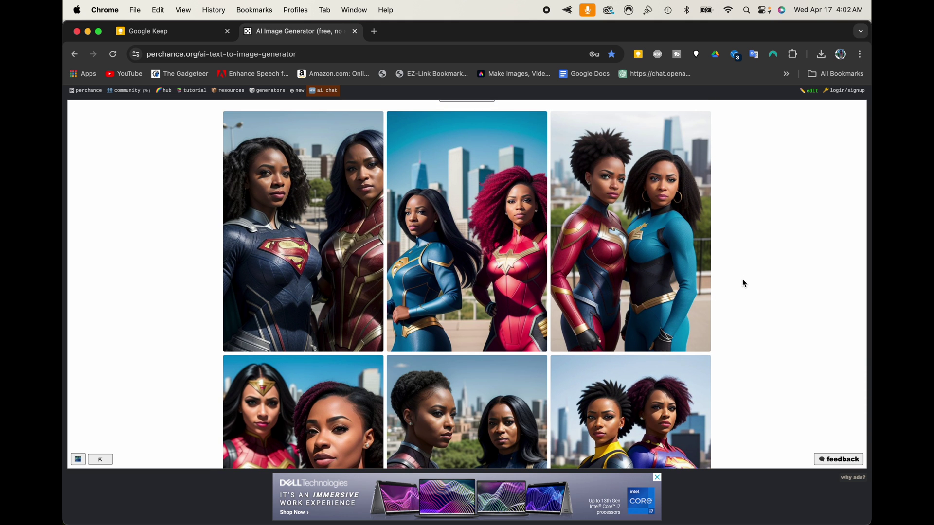
scroll(743, 283, up, 5)
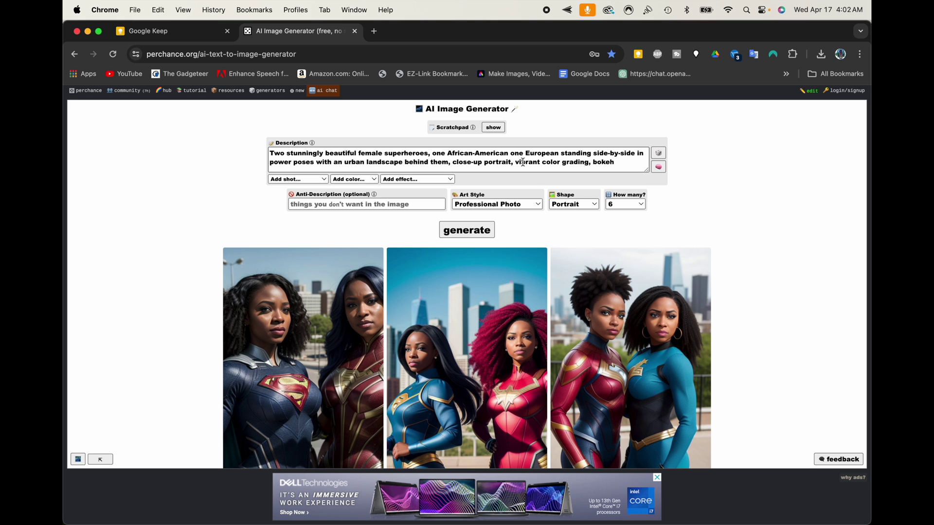
Change the art style to Cartoon and generate the superhero images again
click(521, 209)
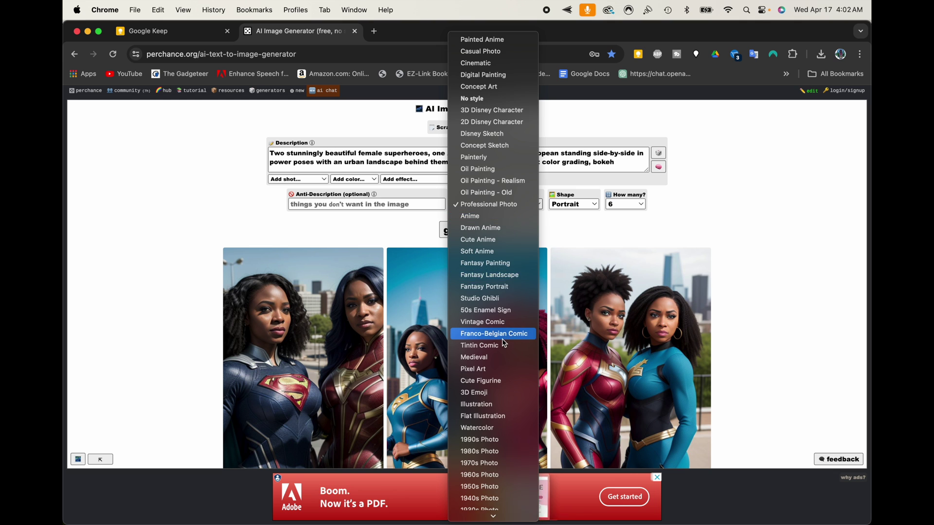
scroll(504, 340, down, 10)
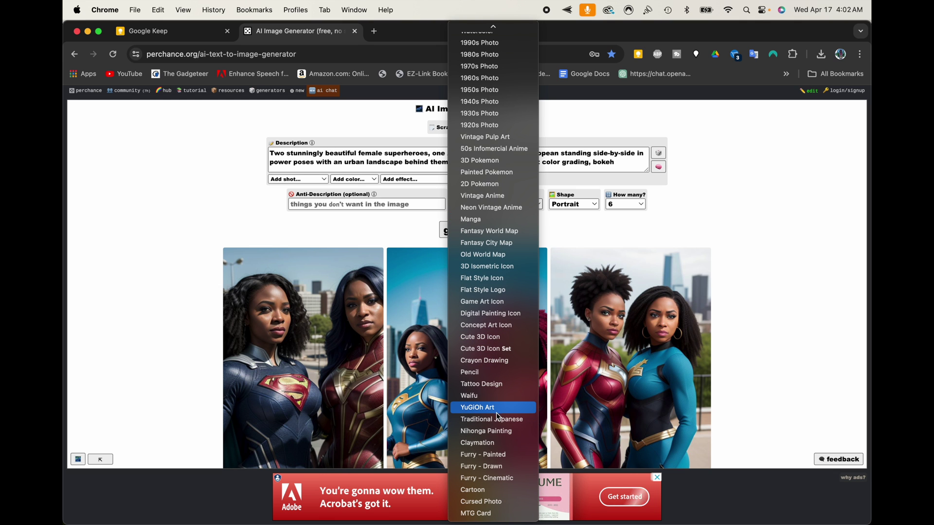
click(491, 490)
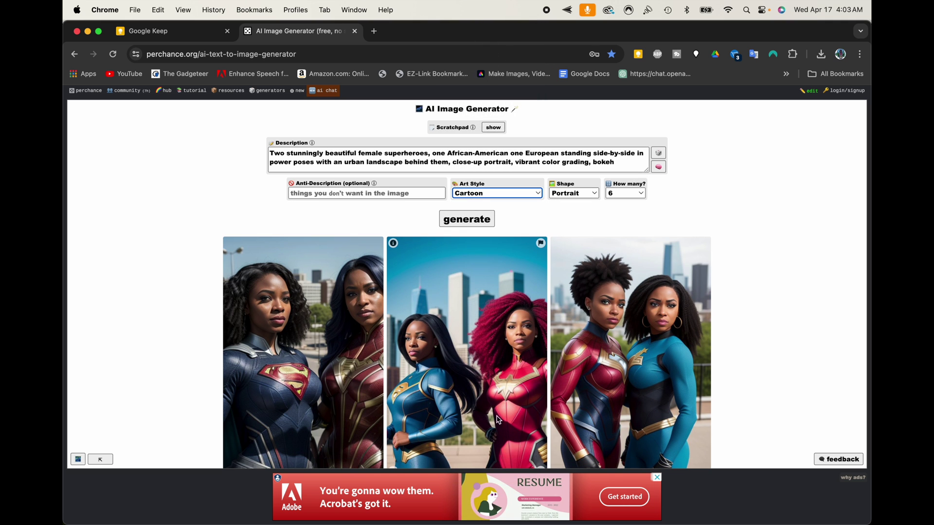
click(462, 220)
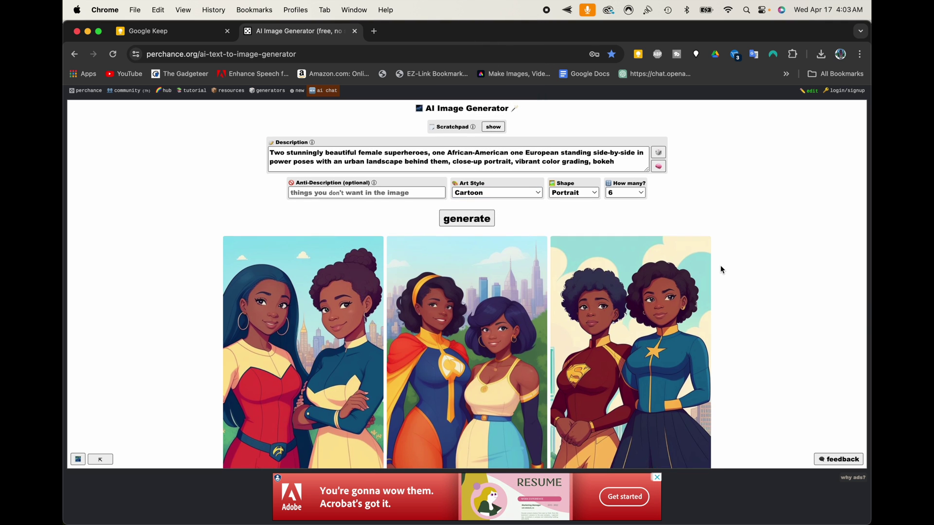
Save the middle Cartoon image in the second row, showing the red-haired superhero in red, as an image file
scroll(720, 265, down, 5)
scroll(721, 269, down, 4)
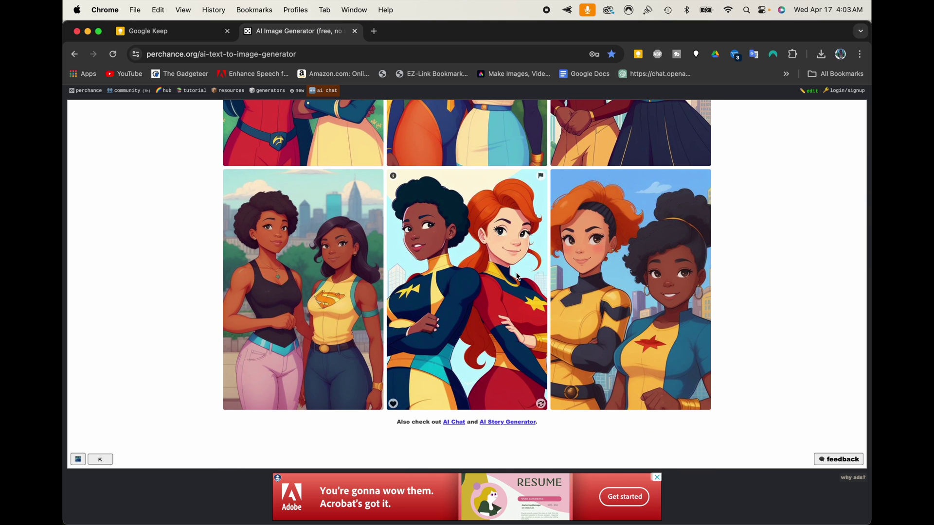
mouse_move(480, 281)
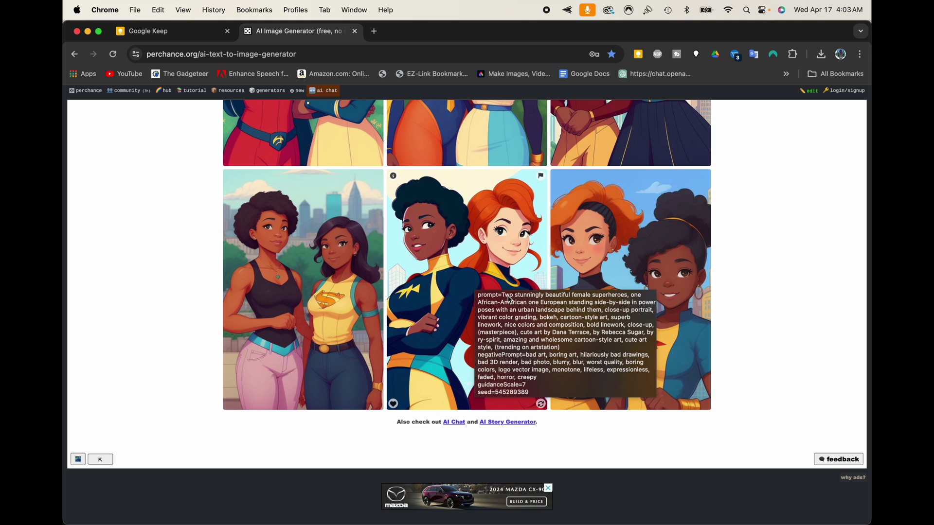
right_click(475, 269)
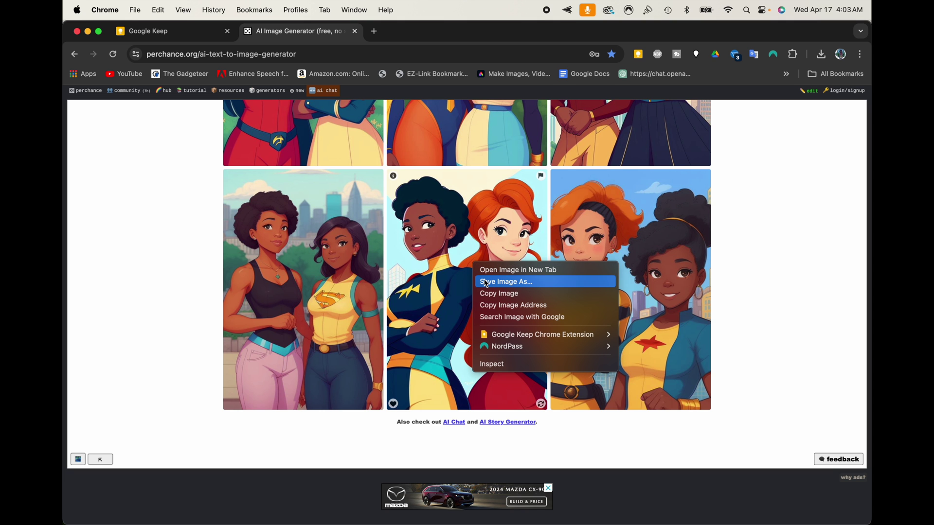
click(486, 282)
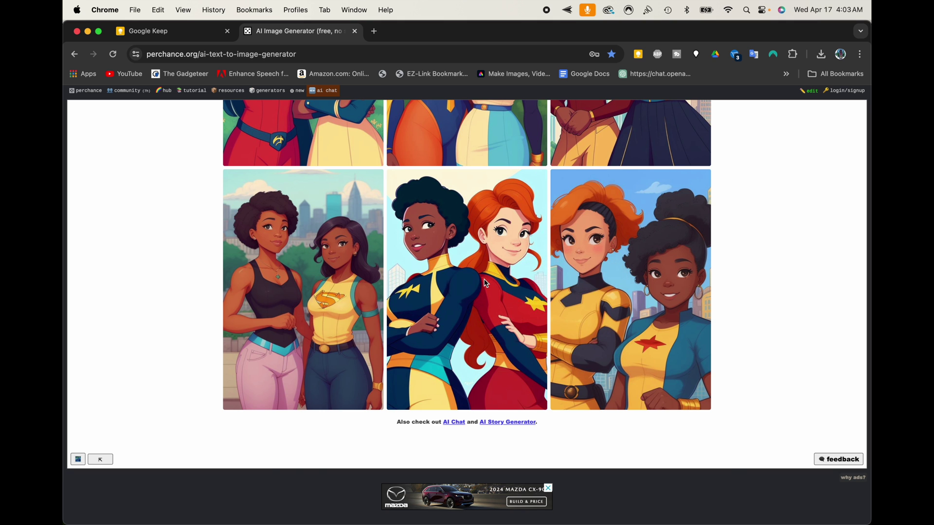
key(Return)
Set the number of images to 12 and the art style to Cursed Photo
scroll(722, 377, up, 3)
scroll(722, 377, up, 5)
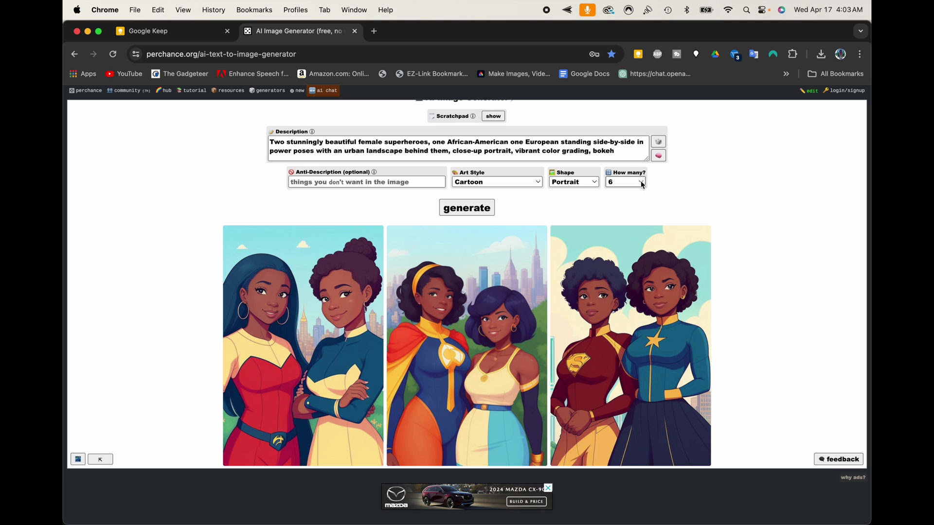
click(642, 185)
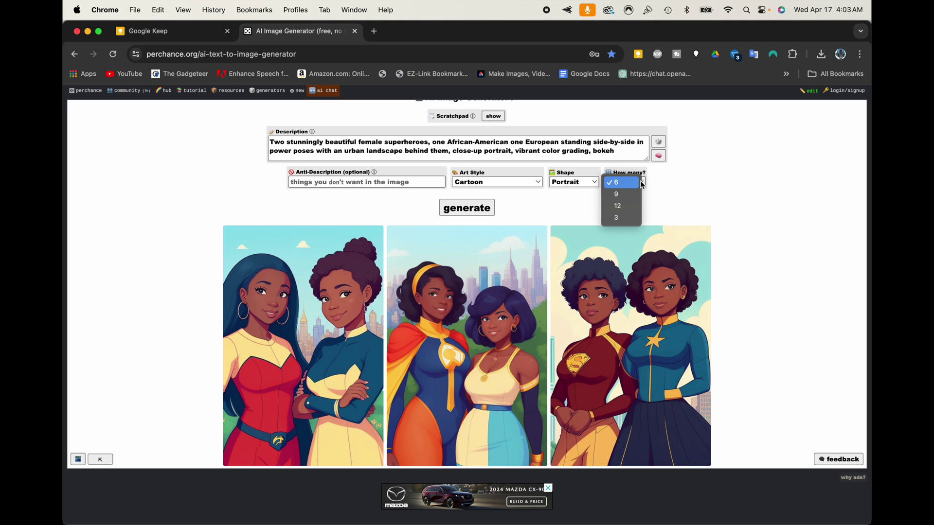
click(636, 209)
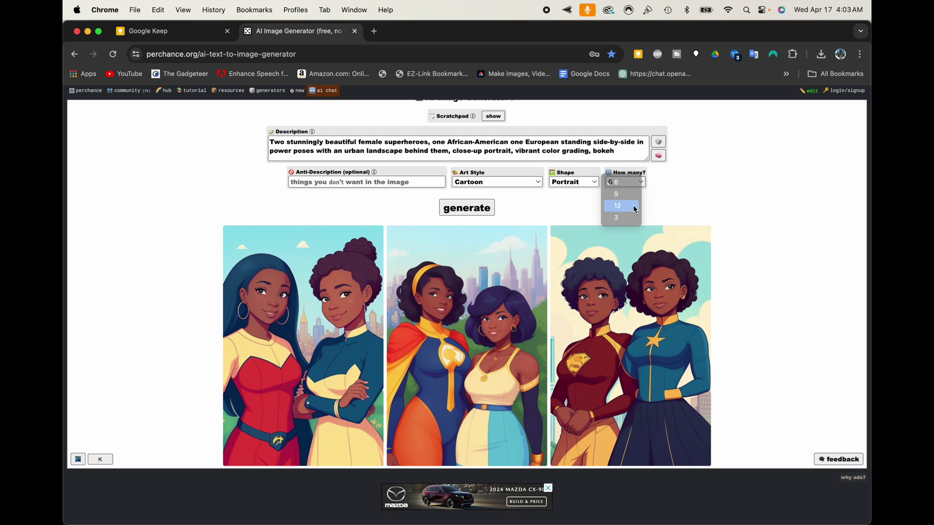
click(506, 184)
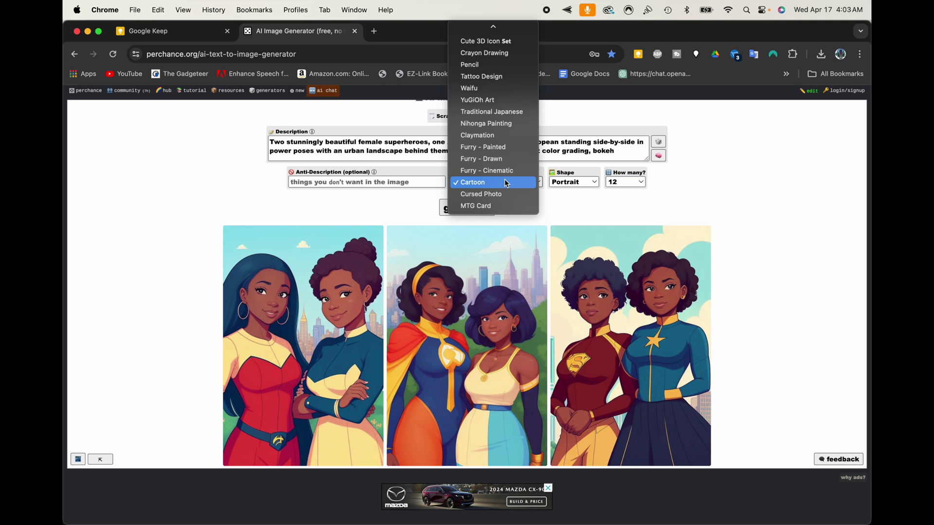
click(505, 194)
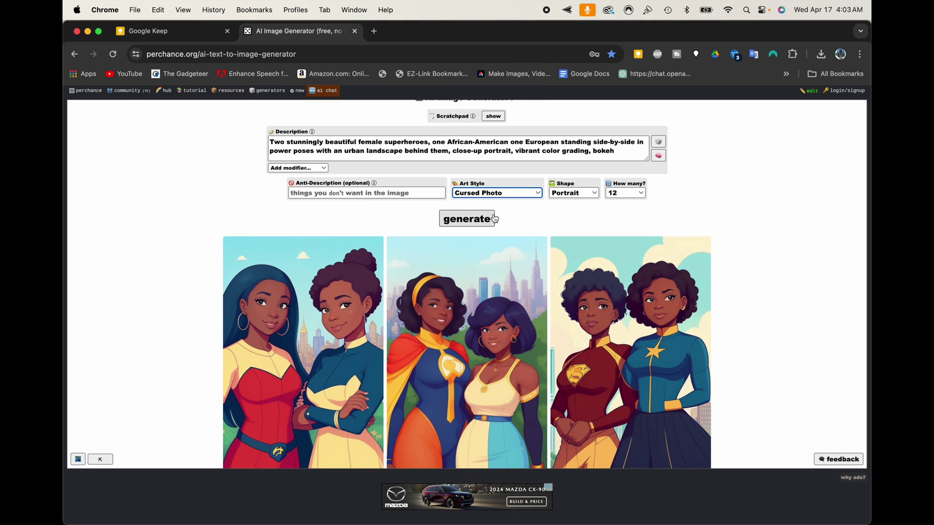
Add the grainy modifier to the superhero description and generate the Cursed Photo images
click(324, 170)
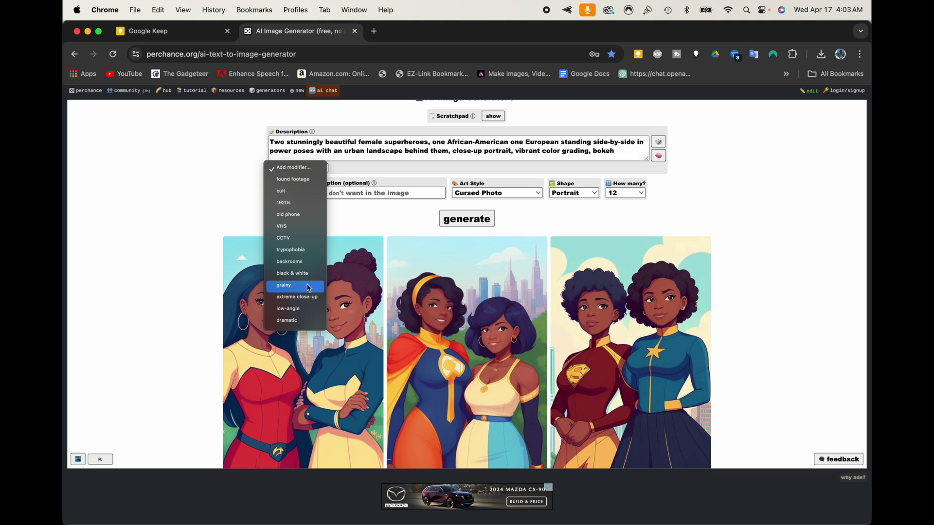
click(309, 286)
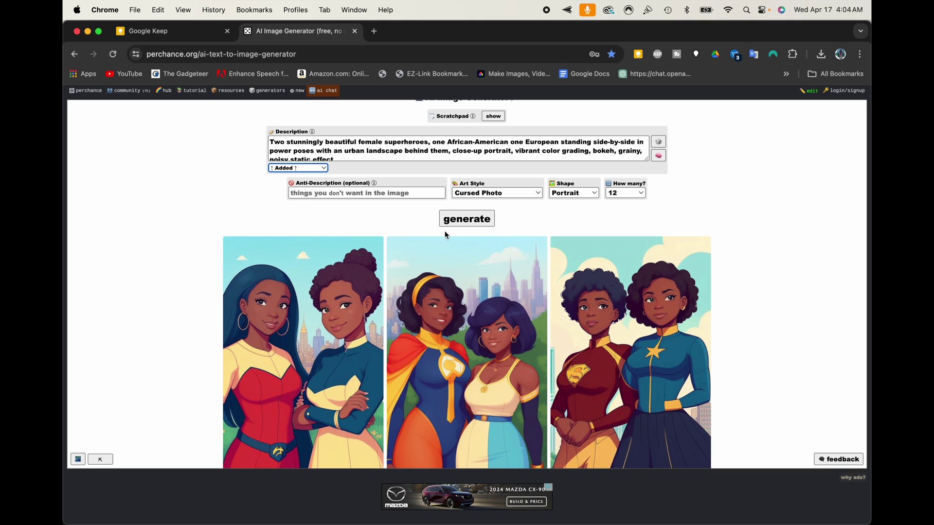
click(470, 220)
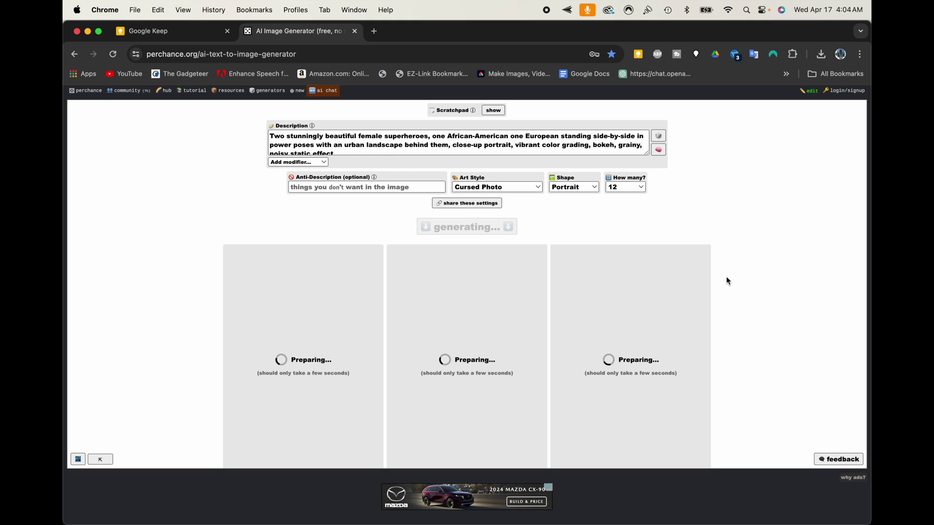
Examine all rows of generated Cursed Photo superhero images and return to the prompt settings
scroll(750, 298, down, 2)
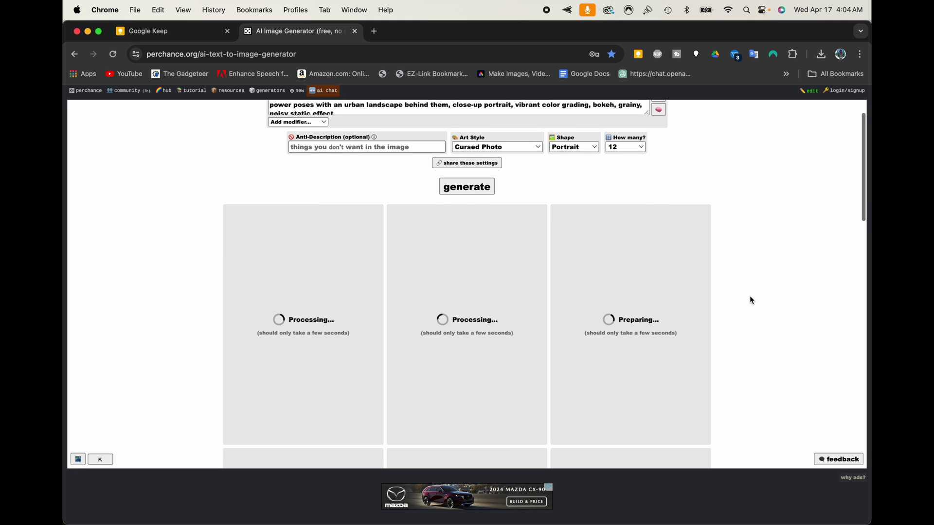
scroll(749, 297, down, 2)
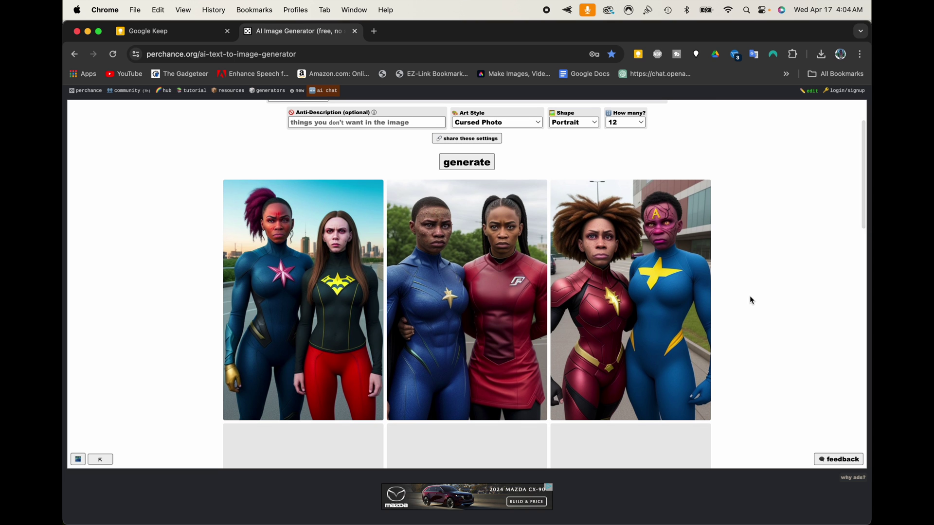
scroll(750, 299, down, 3)
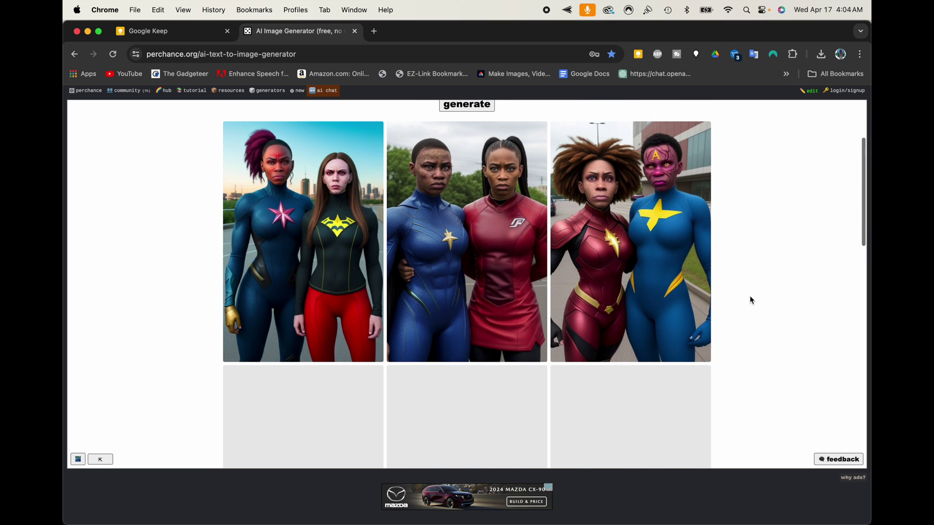
scroll(750, 300, down, 8)
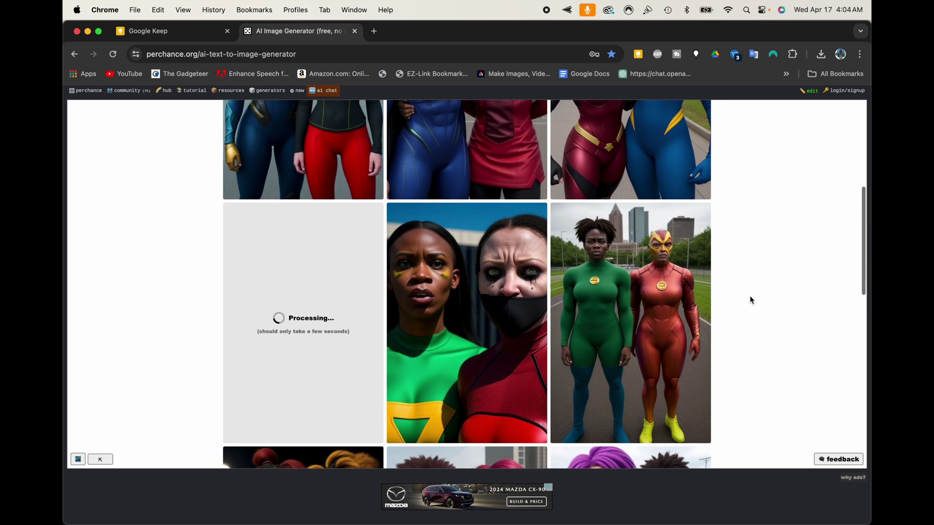
scroll(751, 300, down, 9)
scroll(752, 300, down, 8)
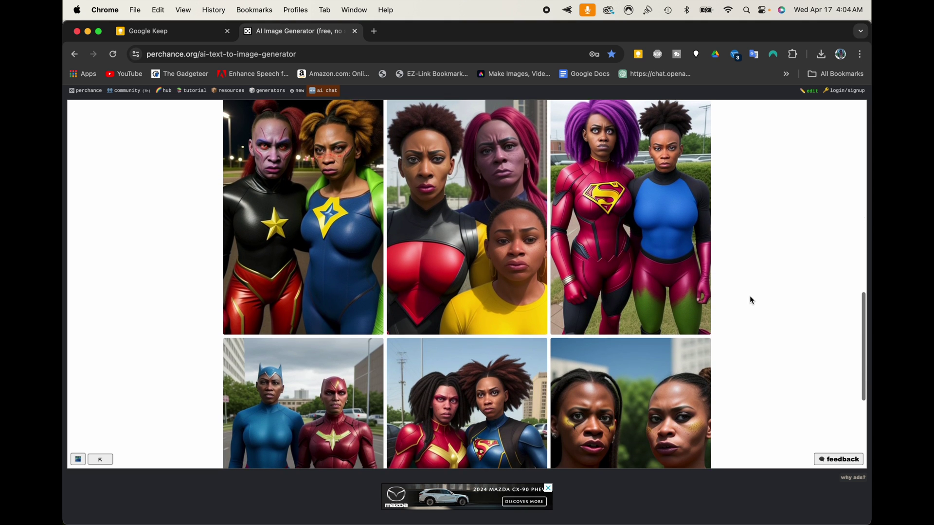
scroll(752, 300, down, 6)
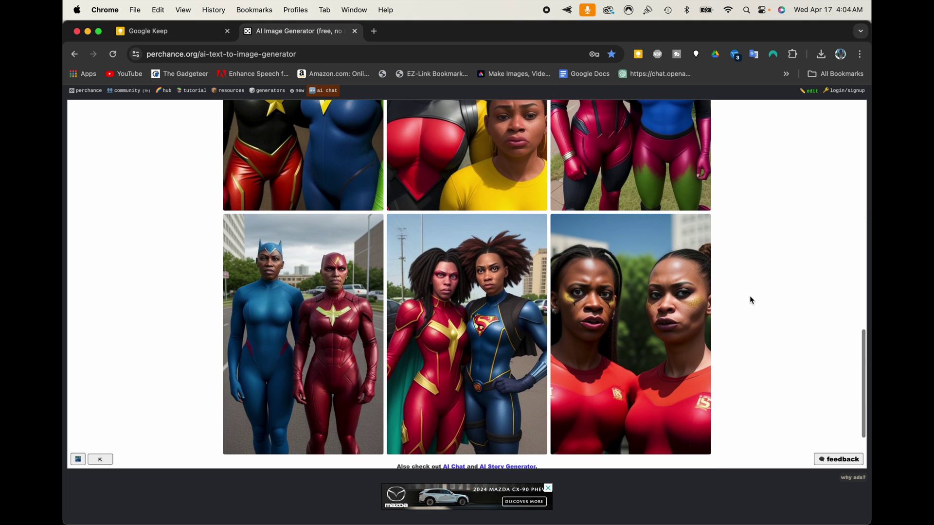
scroll(751, 300, down, 5)
scroll(751, 300, up, 9)
scroll(752, 300, up, 12)
scroll(751, 300, up, 12)
scroll(751, 300, up, 6)
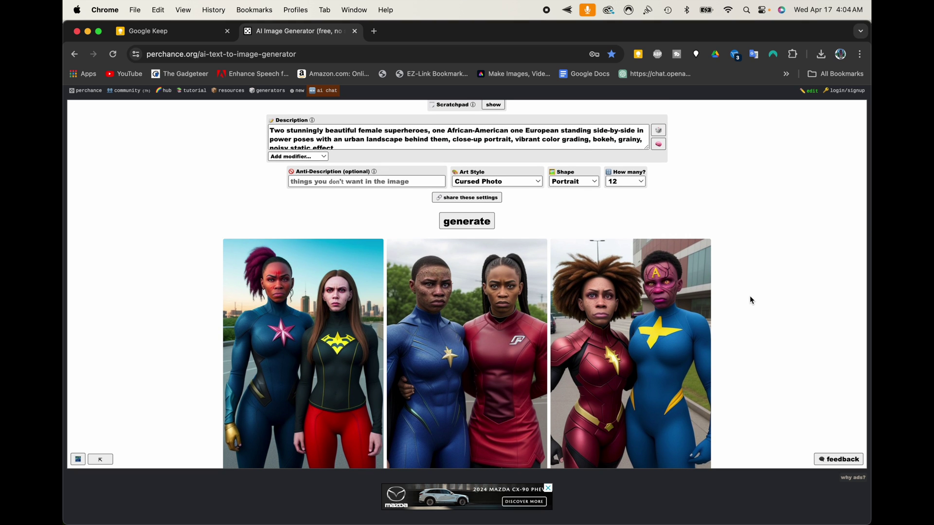
scroll(749, 295, up, 1)
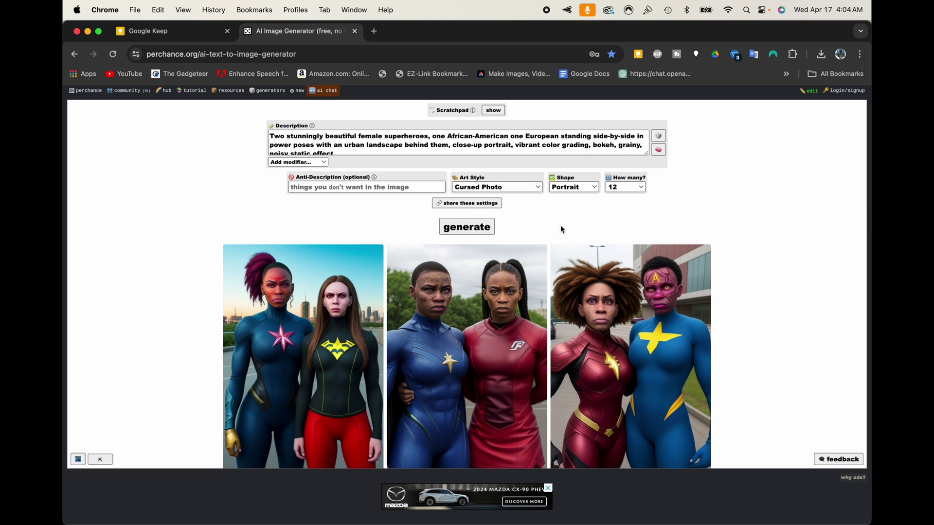
Set the art style to Cartoon, the shape to Square and the number of images to 6
click(521, 190)
click(507, 176)
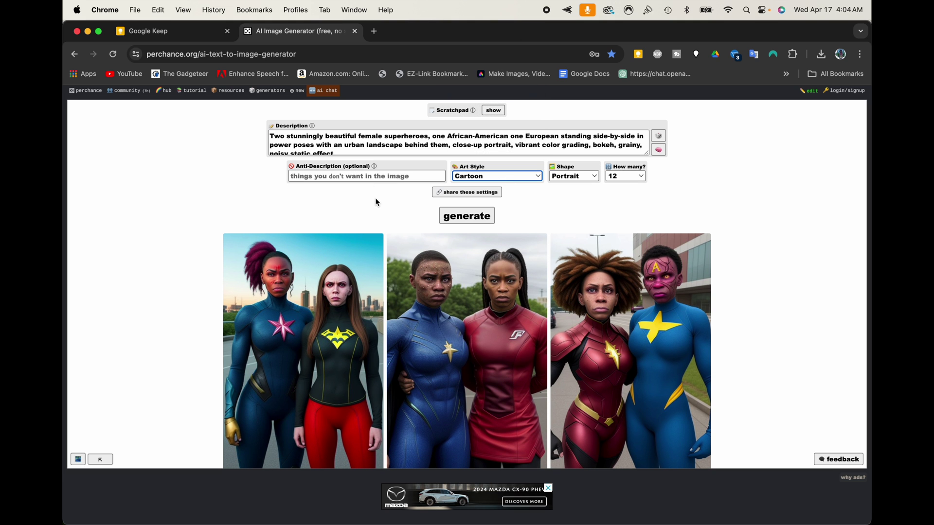
click(580, 180)
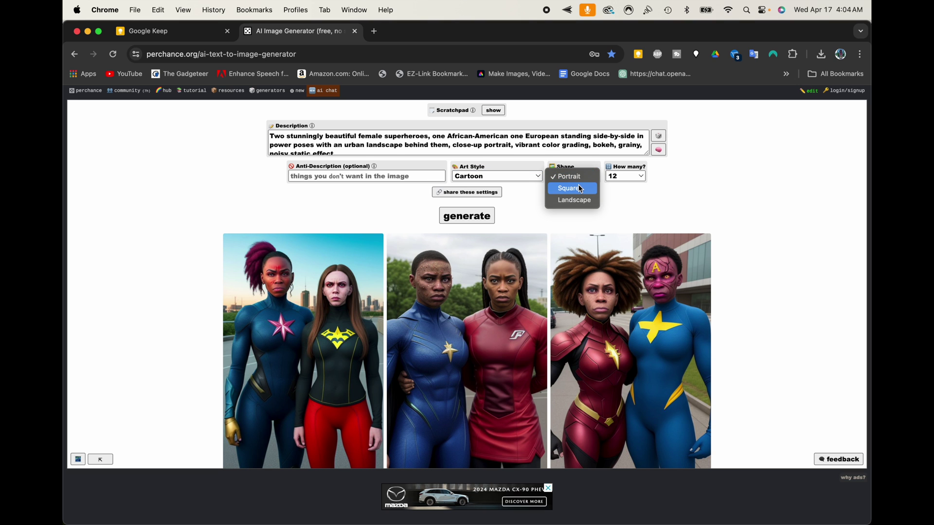
click(579, 186)
click(624, 176)
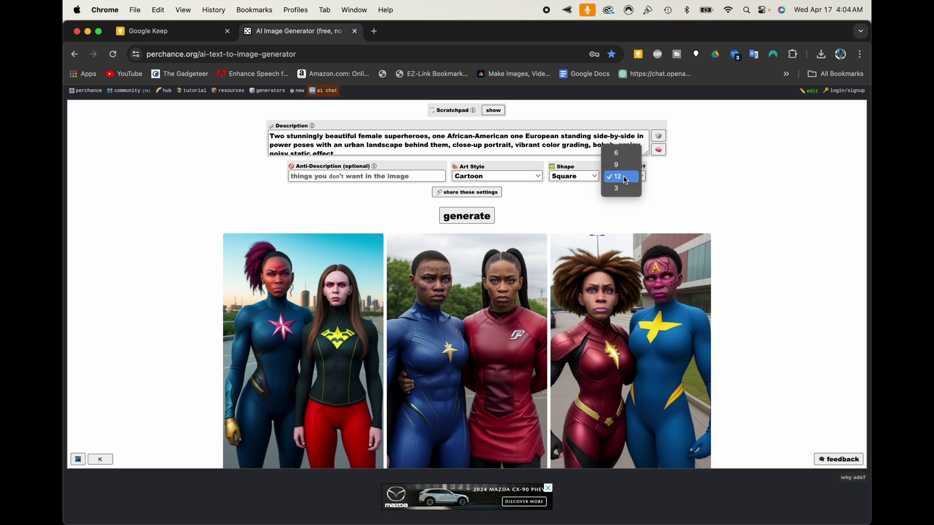
click(624, 156)
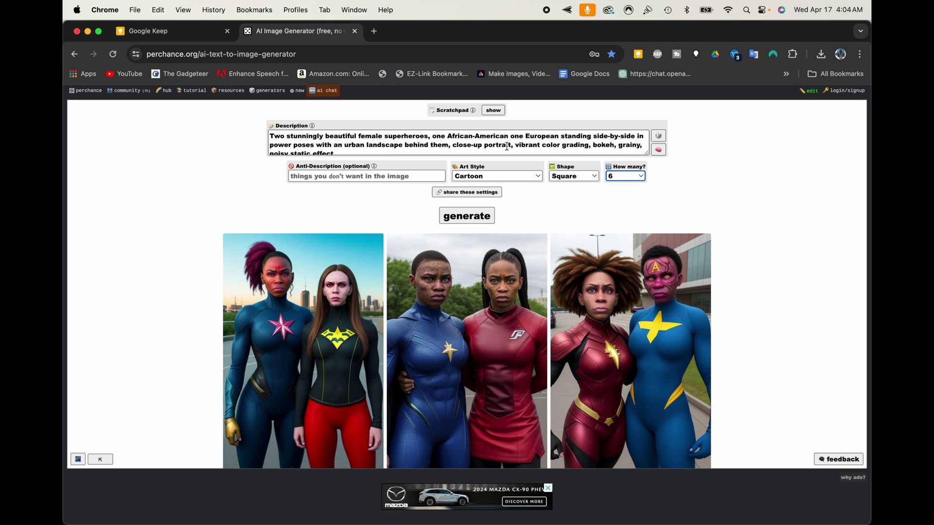
Generate the square Cartoon superhero images and look through both rows of results
scroll(507, 142, down, 1)
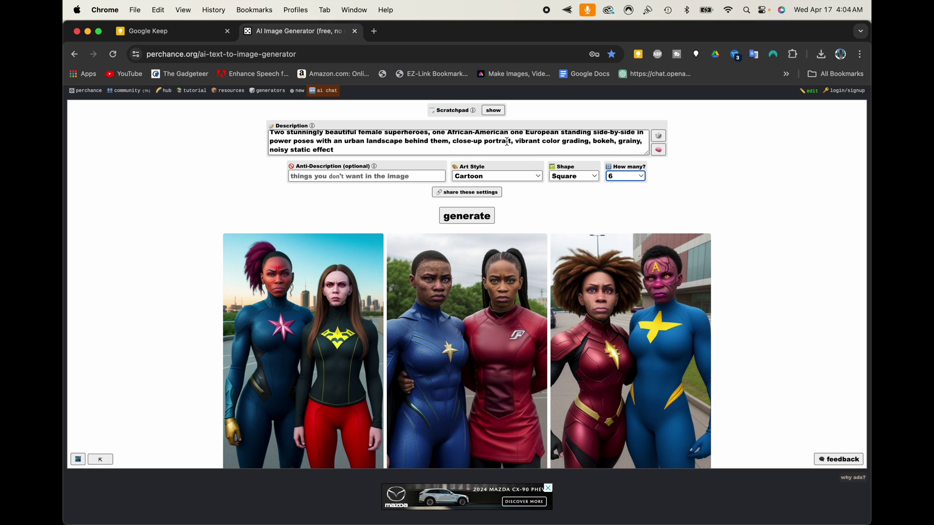
click(493, 143)
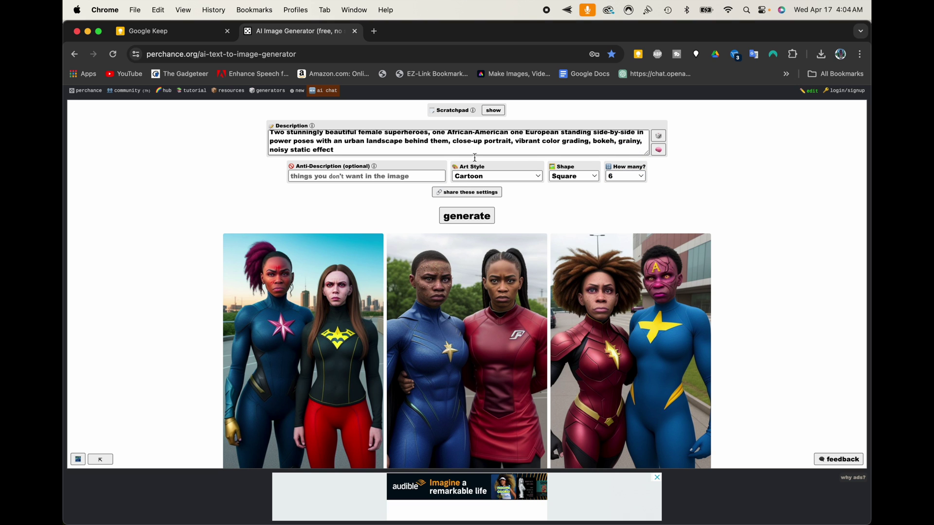
click(471, 221)
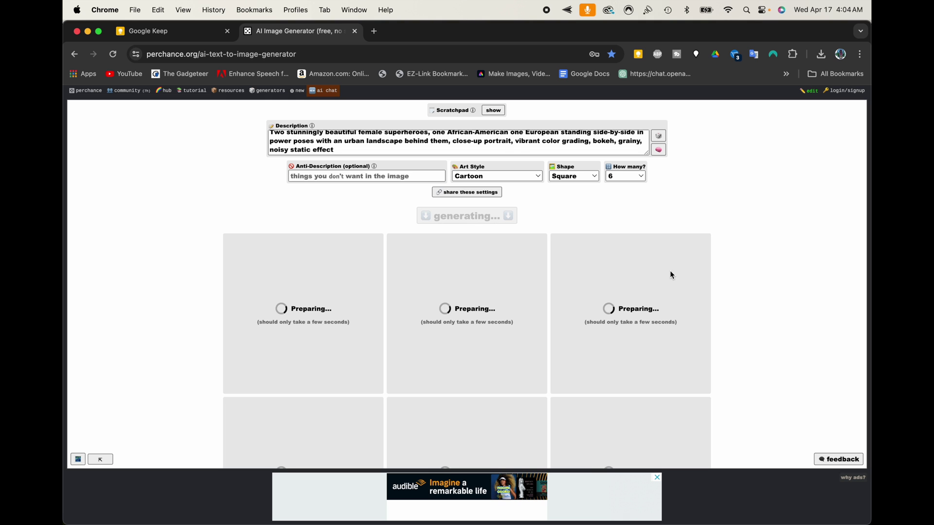
scroll(744, 297, down, 2)
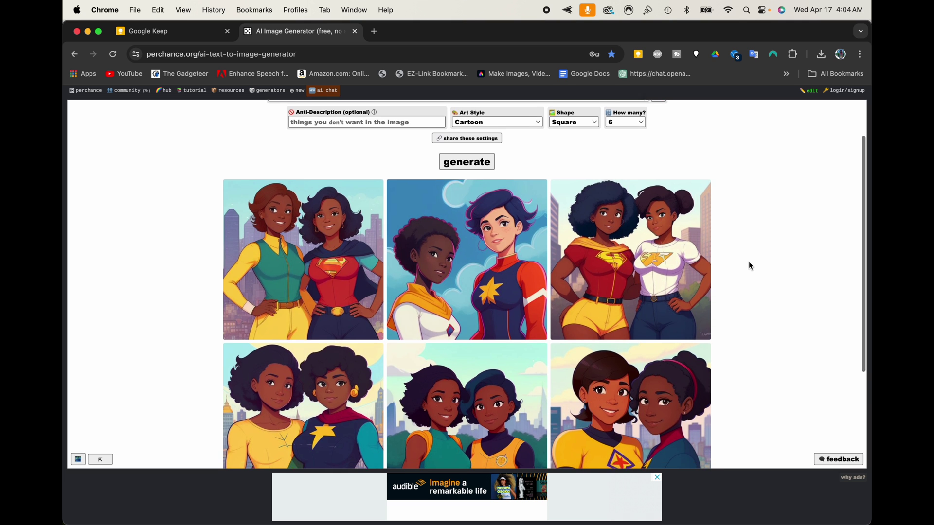
scroll(748, 266, down, 5)
scroll(750, 266, up, 3)
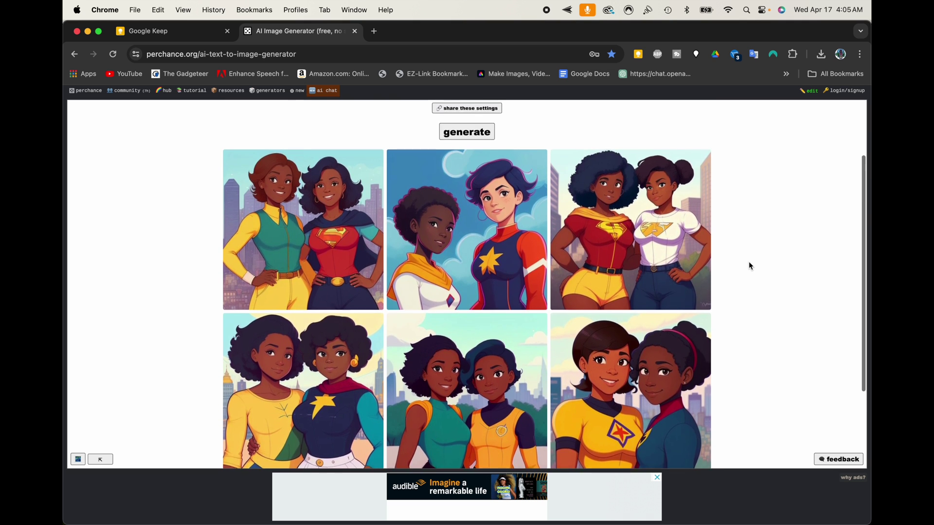
scroll(728, 261, up, 2)
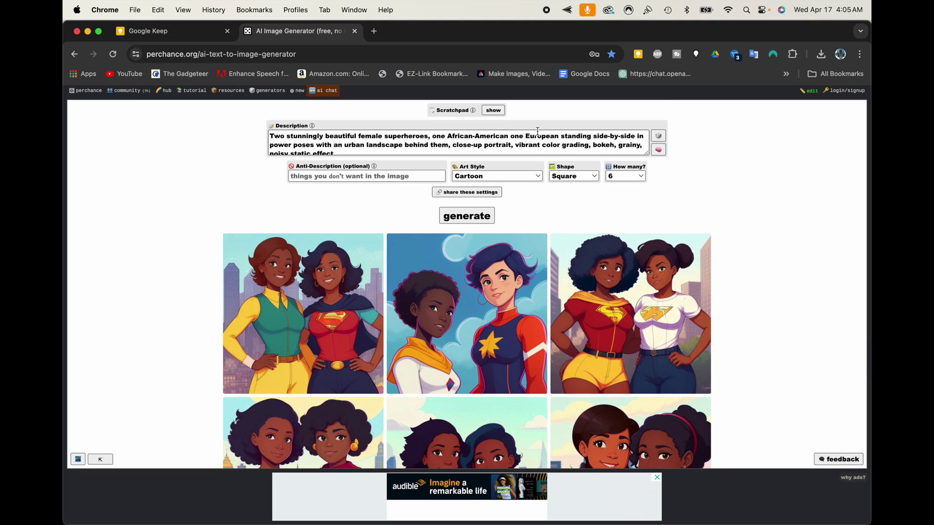
Replace "European" with "White woman" in the superhero description
click(558, 138)
key(BackSpace)
key(BackSpace)
key(BackSpace)
key(BackSpace)
key(BackSpace)
key(BackSpace)
key(BackSpace)
key(BackSpace)
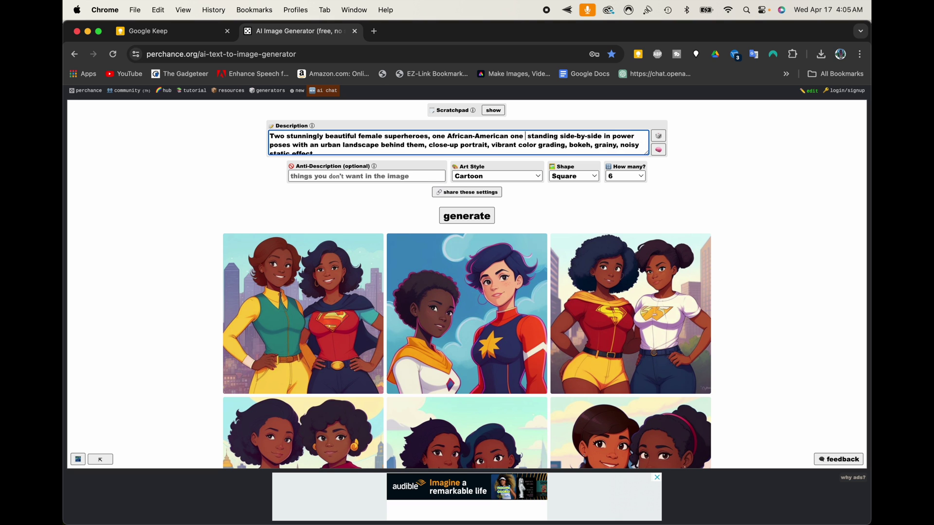
text(White wo)
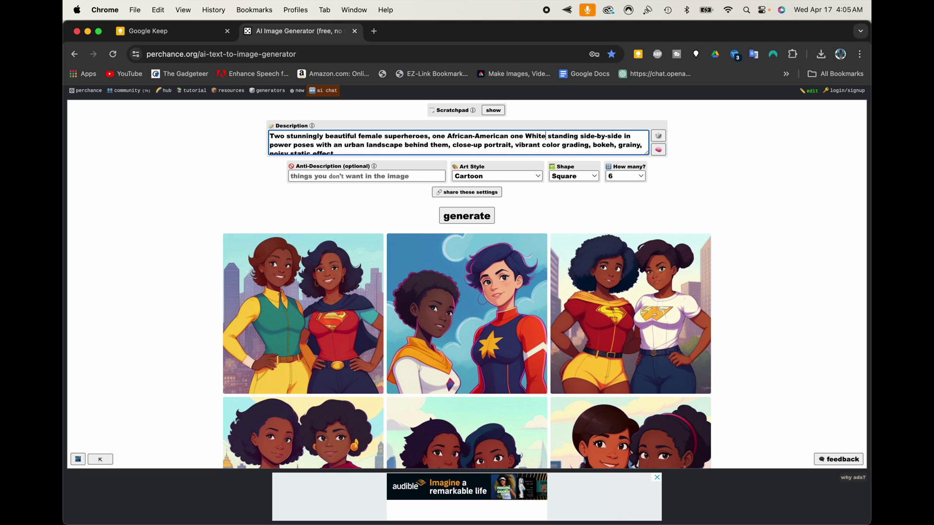
text(man)
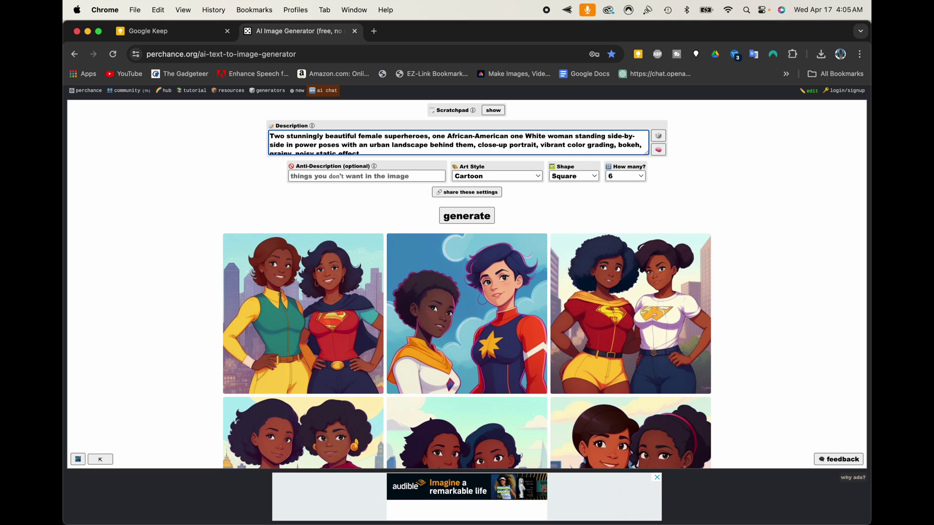
Set the art style to Cinematic and generate the superhero images
click(505, 179)
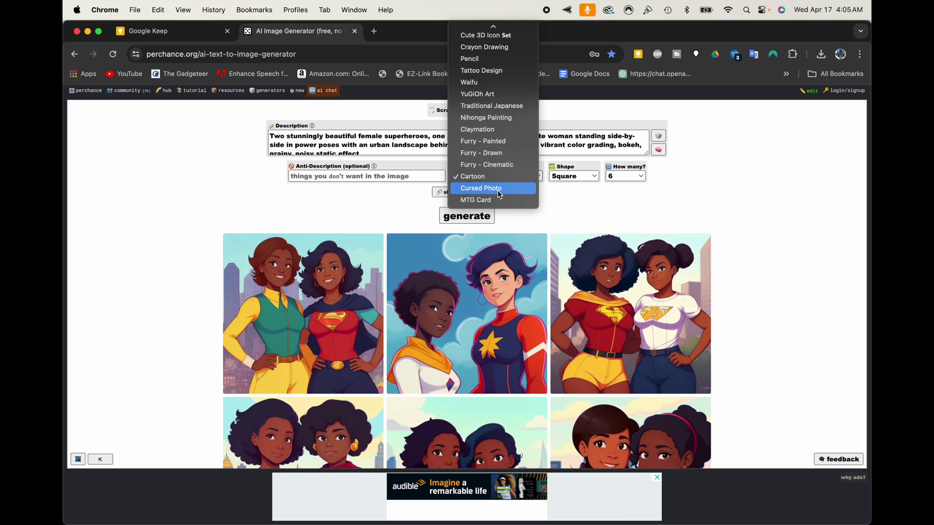
scroll(500, 195, up, 10)
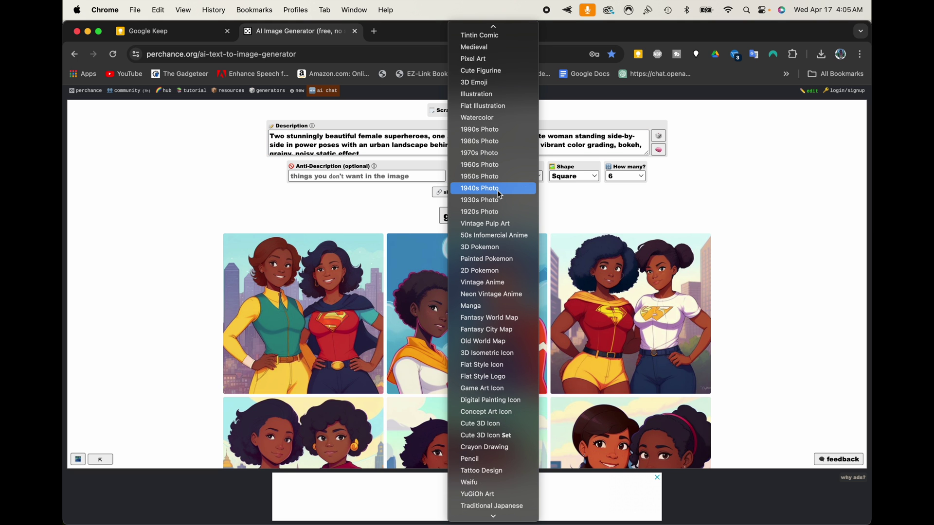
scroll(500, 195, up, 5)
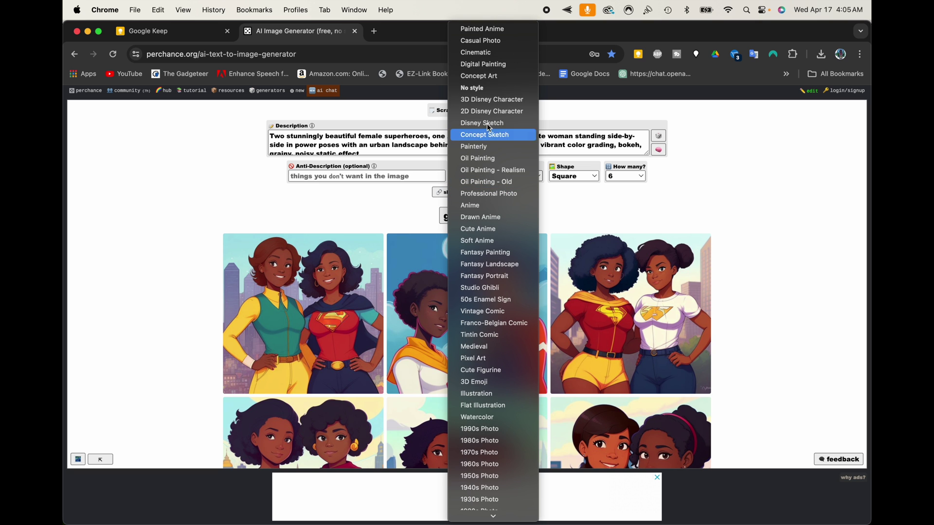
click(484, 52)
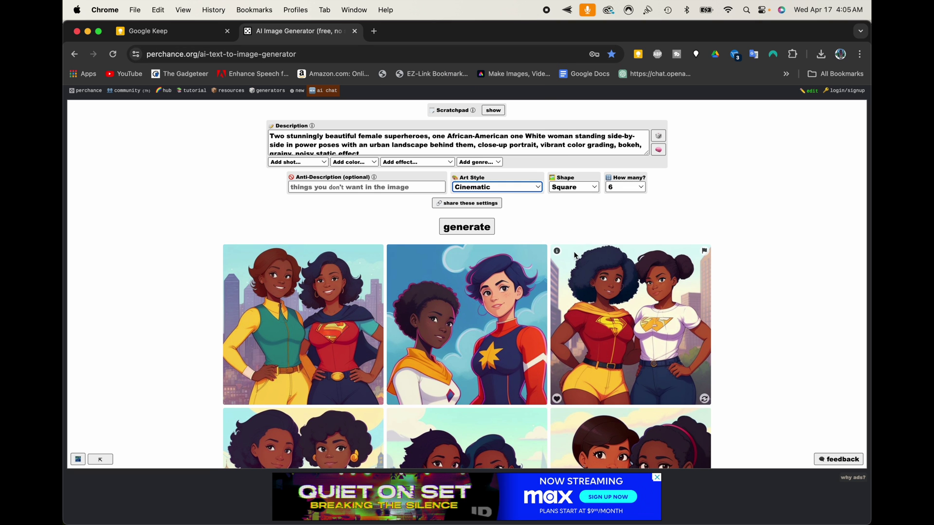
click(488, 228)
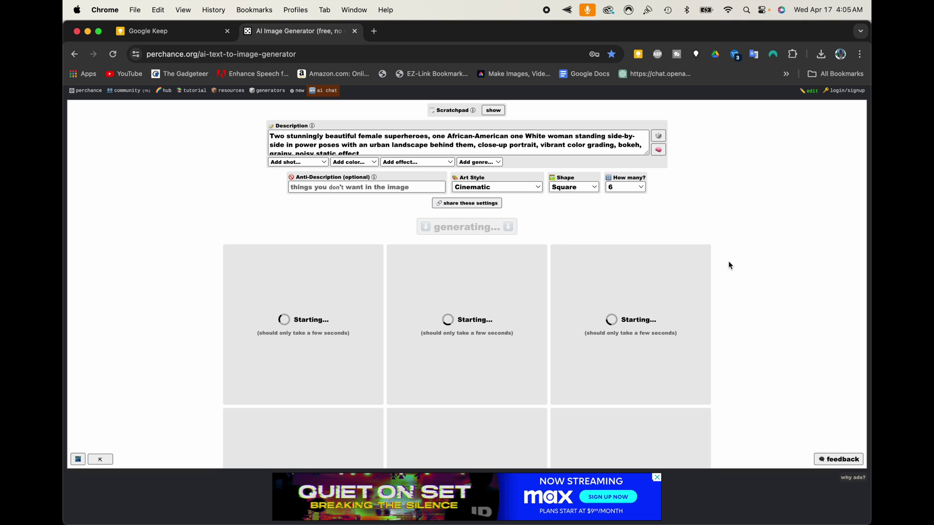
Examine both rows of Cinematic superhero images, including the prompt details of individual images, and return to the description
scroll(742, 280, down, 1)
scroll(742, 280, down, 5)
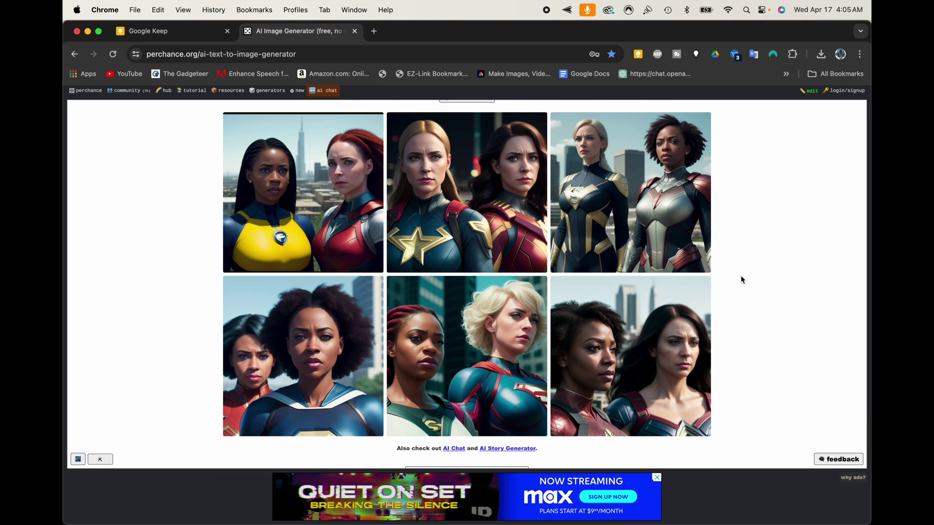
mouse_move(705, 271)
mouse_move(507, 258)
mouse_move(493, 358)
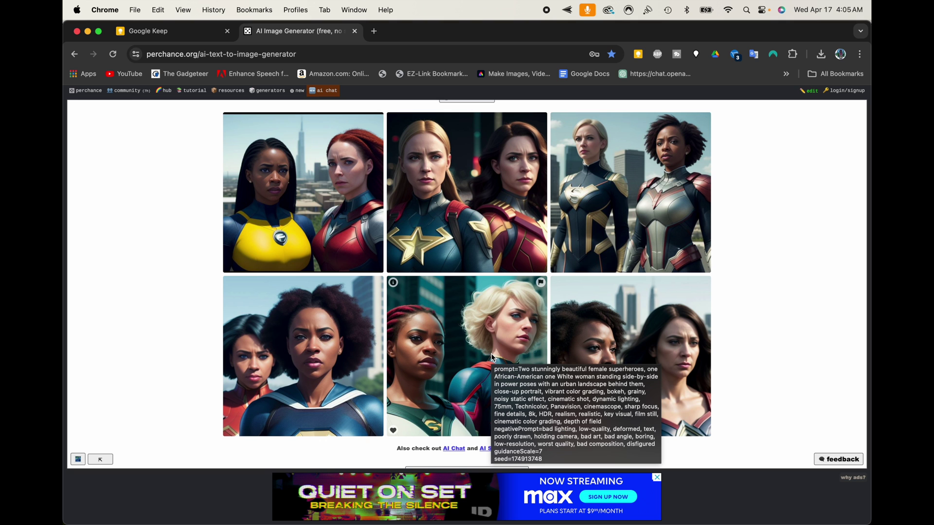
mouse_move(628, 319)
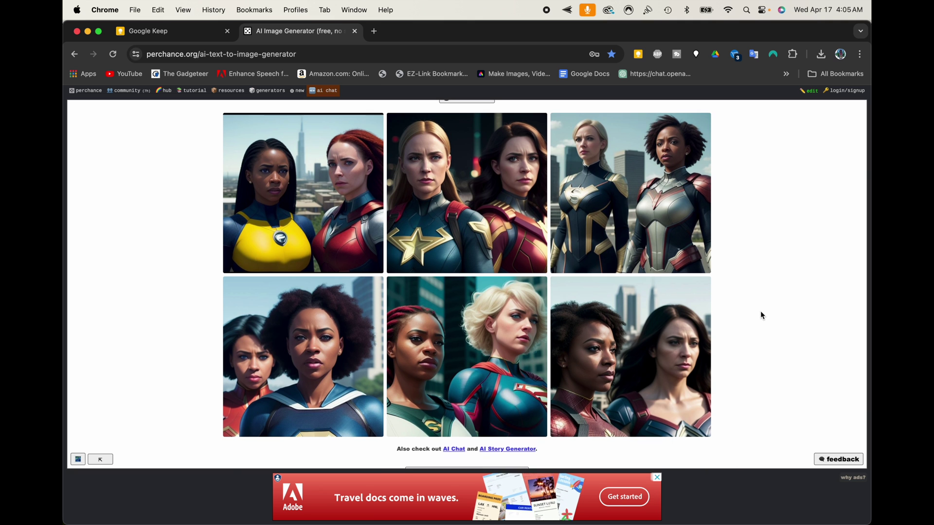
scroll(762, 315, up, 3)
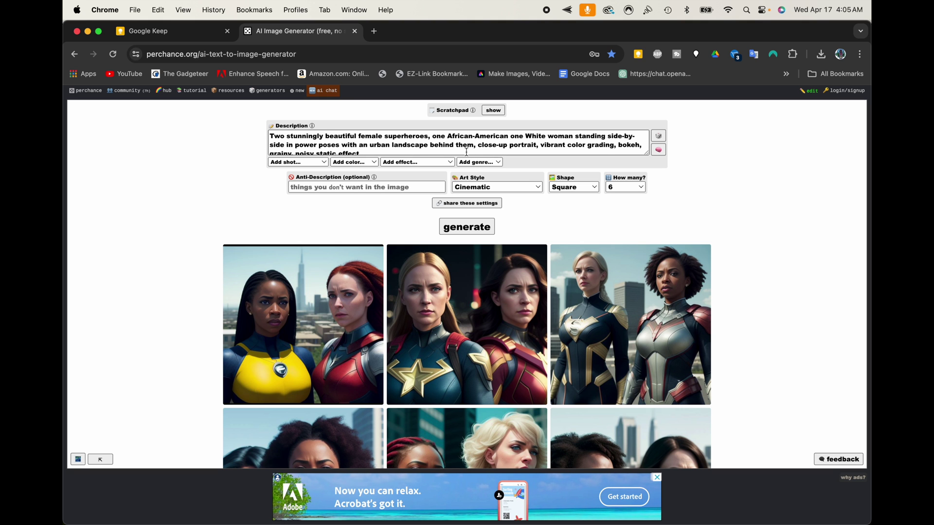
scroll(467, 151, down, 1)
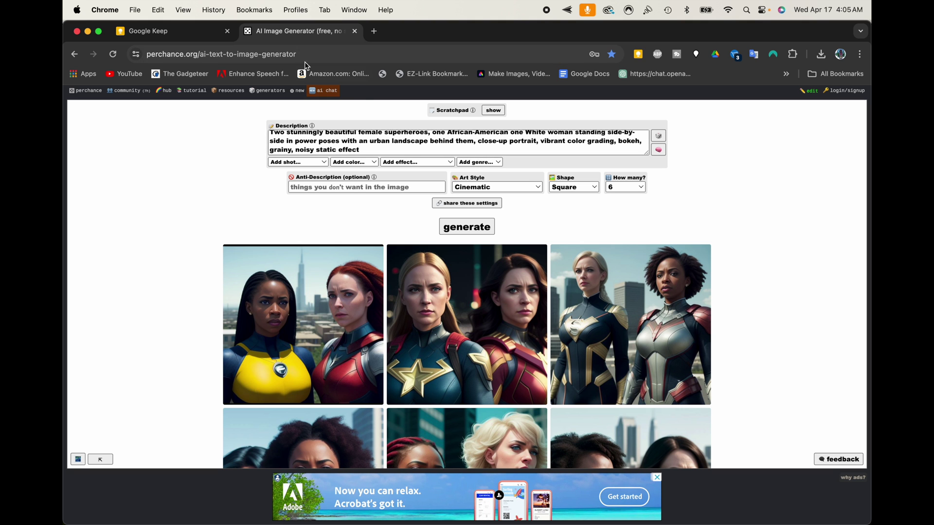
Switch to Google Keep, copy the prompt about a man with a retro camera, and replace the image generator's description with it
click(169, 38)
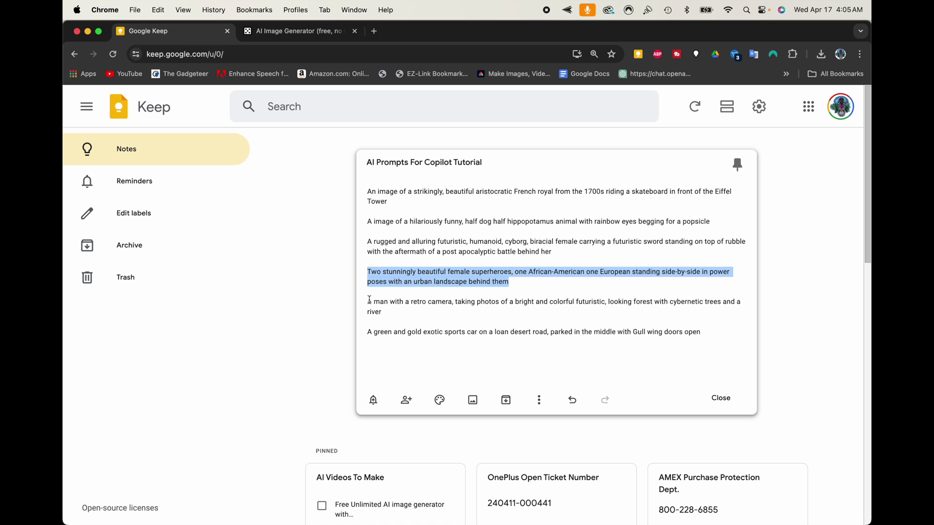
drag(368, 302, 389, 313)
key(super+c)
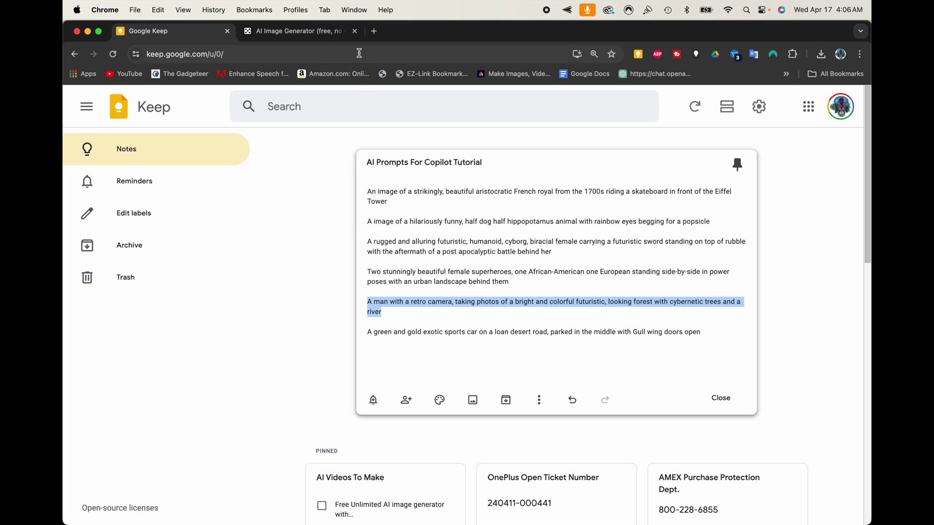
click(294, 31)
drag(360, 150, 273, 126)
key(super+v)
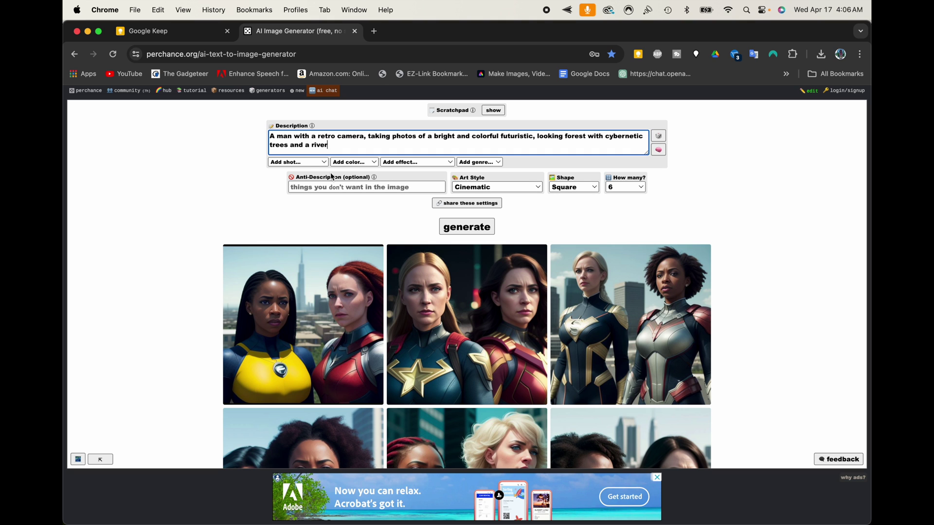
Add the wide-angle shot, bright color grading and epic fantasy genre modifiers to the retro camera description
click(305, 164)
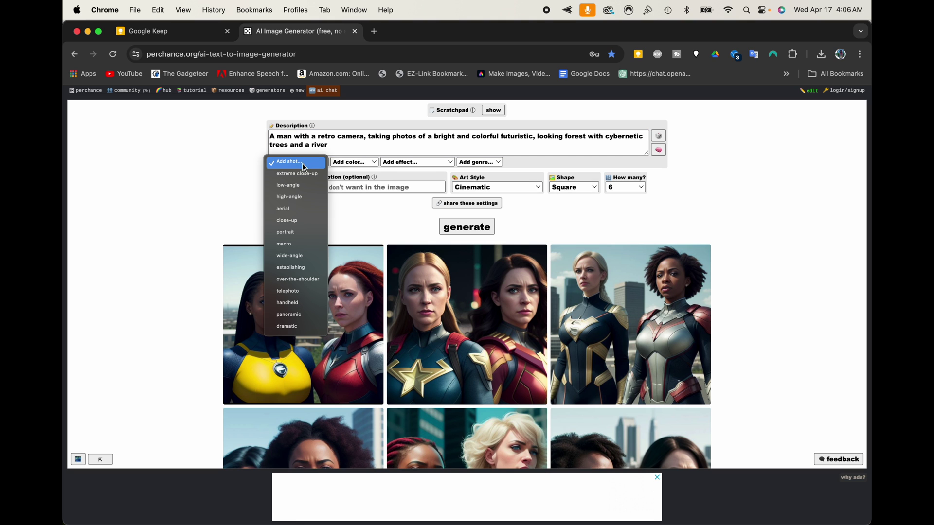
click(302, 256)
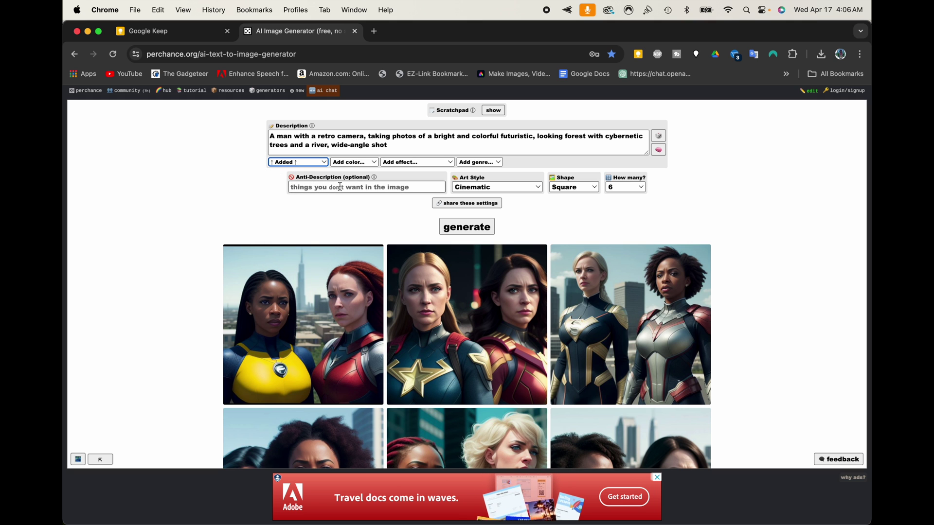
click(350, 162)
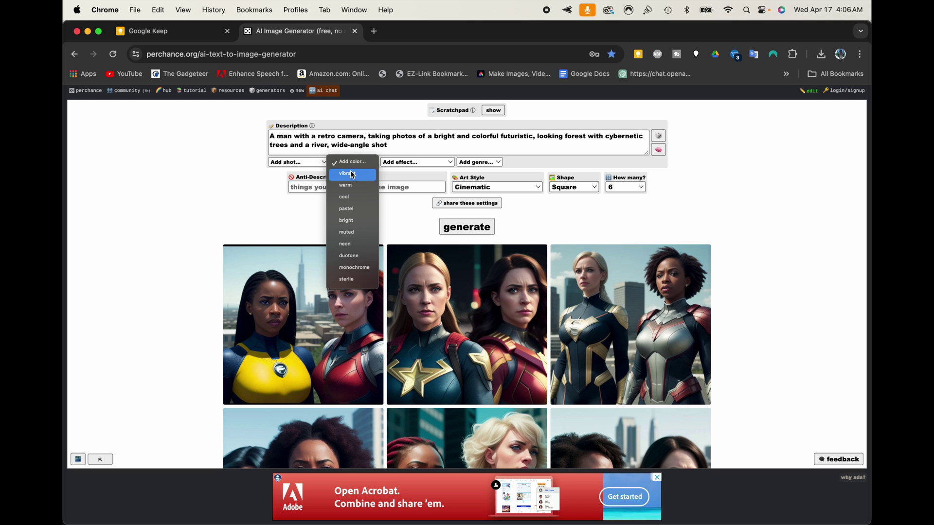
click(348, 221)
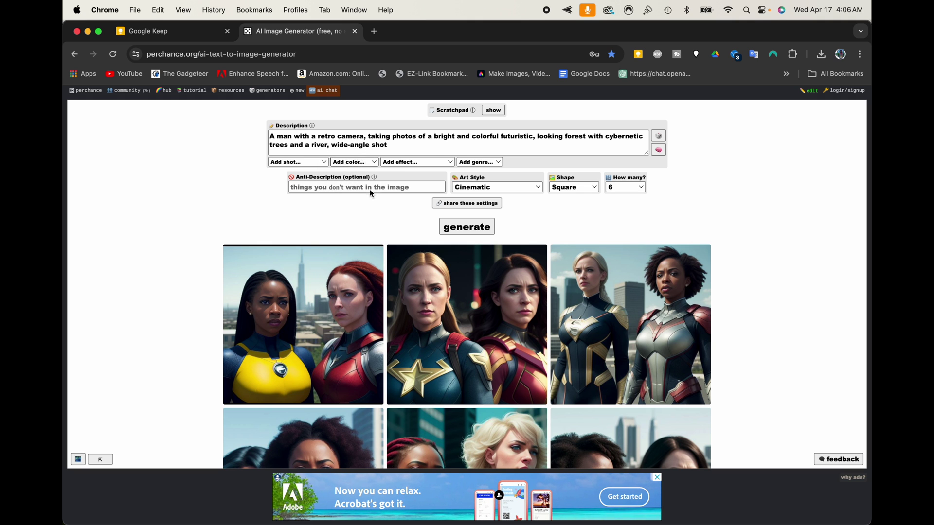
click(402, 162)
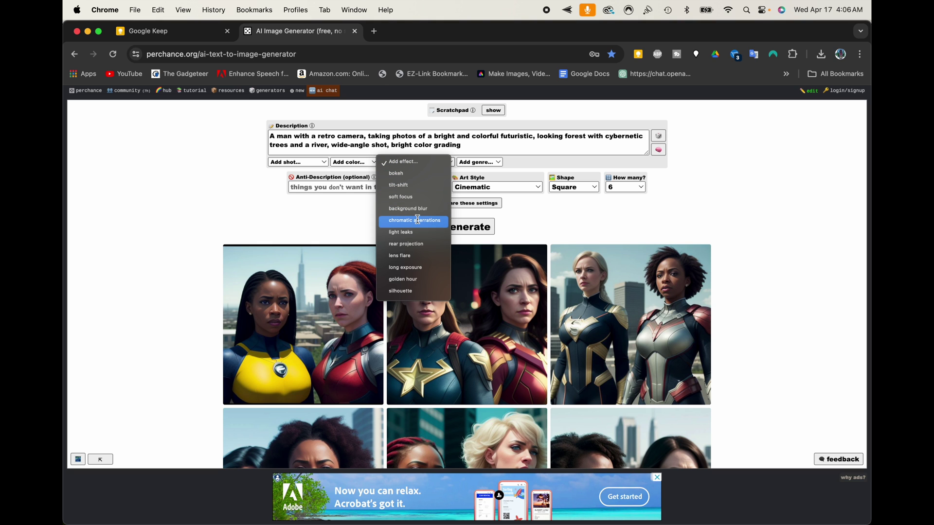
click(351, 220)
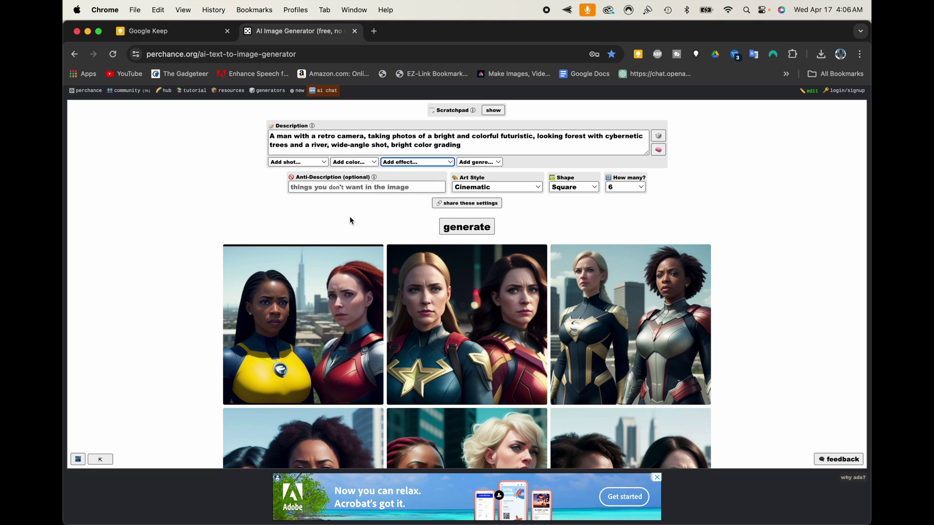
click(476, 164)
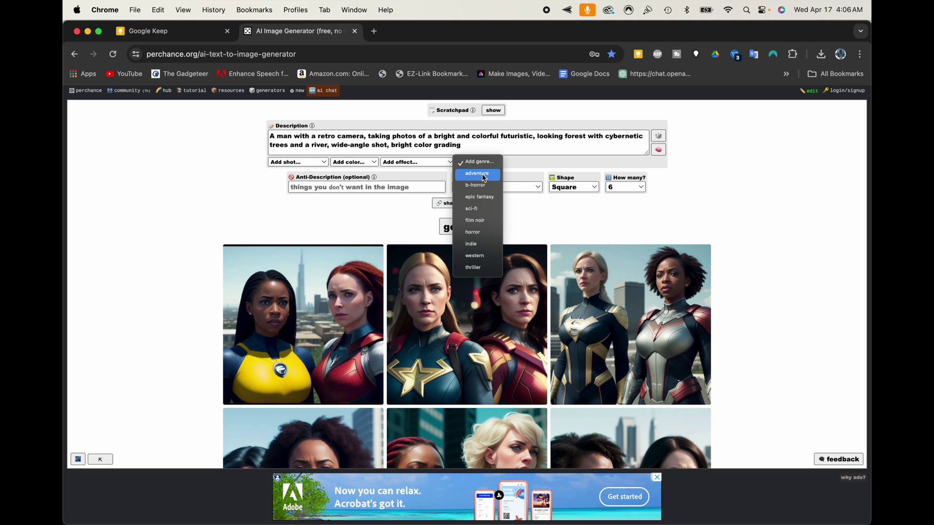
click(483, 197)
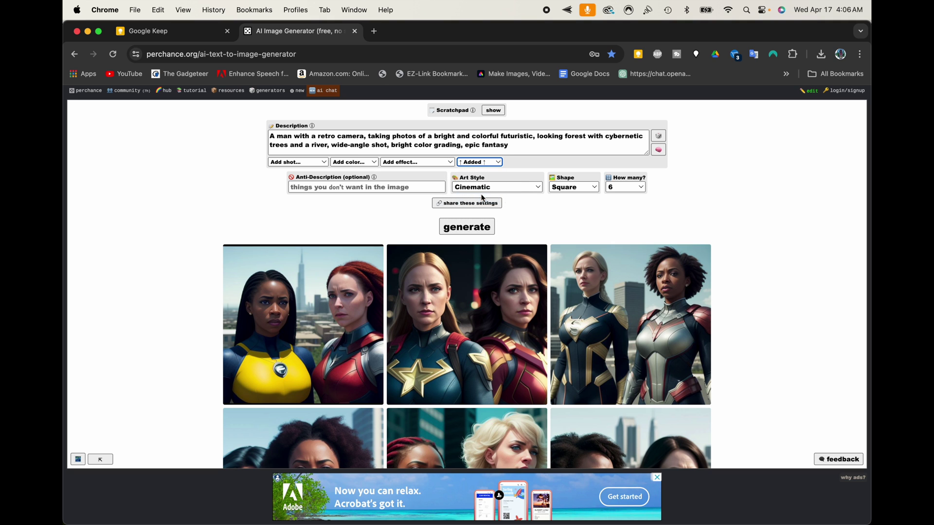
Generate the Cinematic images of the man with the retro camera and look through both rows of results
click(474, 228)
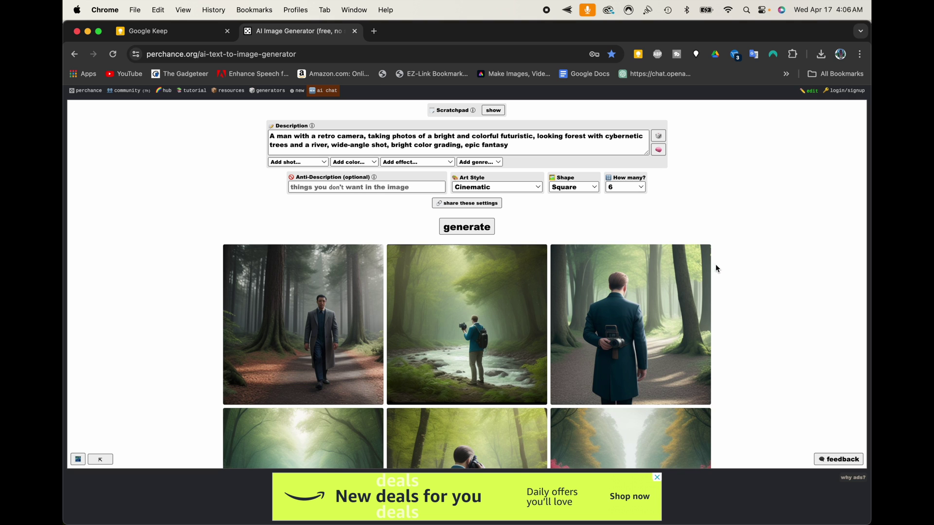
scroll(722, 276, down, 5)
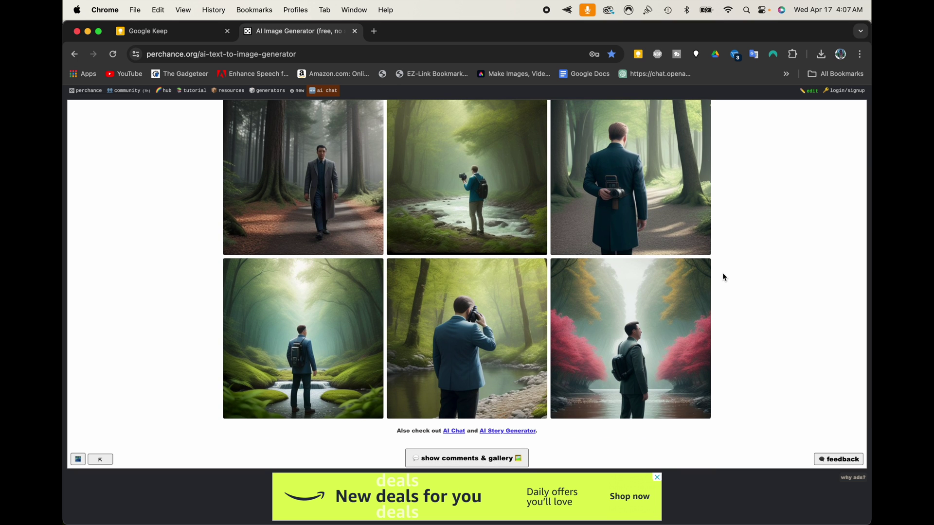
scroll(723, 278, up, 3)
scroll(722, 272, up, 3)
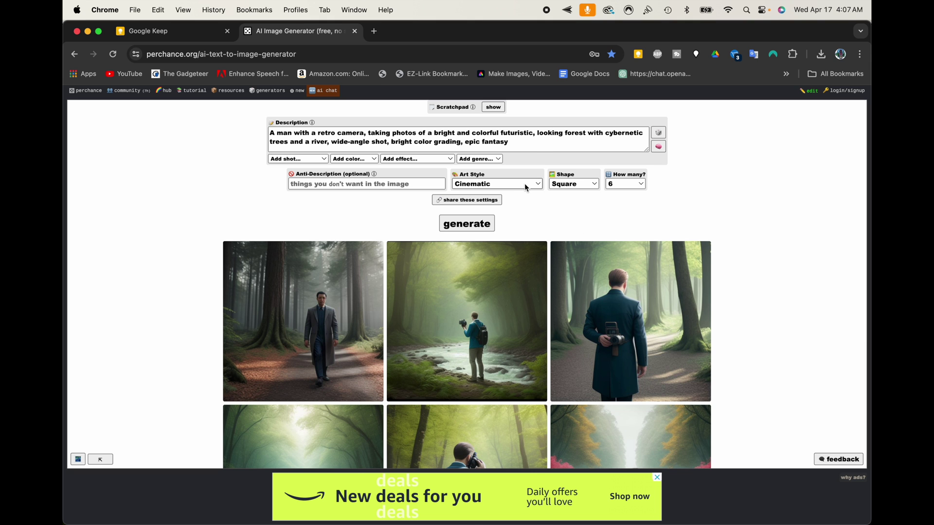
Set the art style to 3D Disney Character and regenerate the retro camera images
click(524, 184)
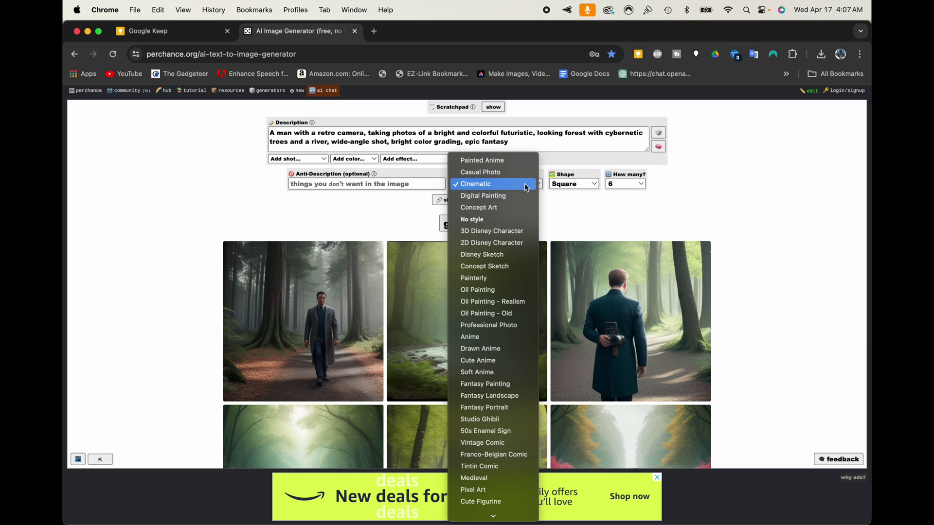
click(506, 232)
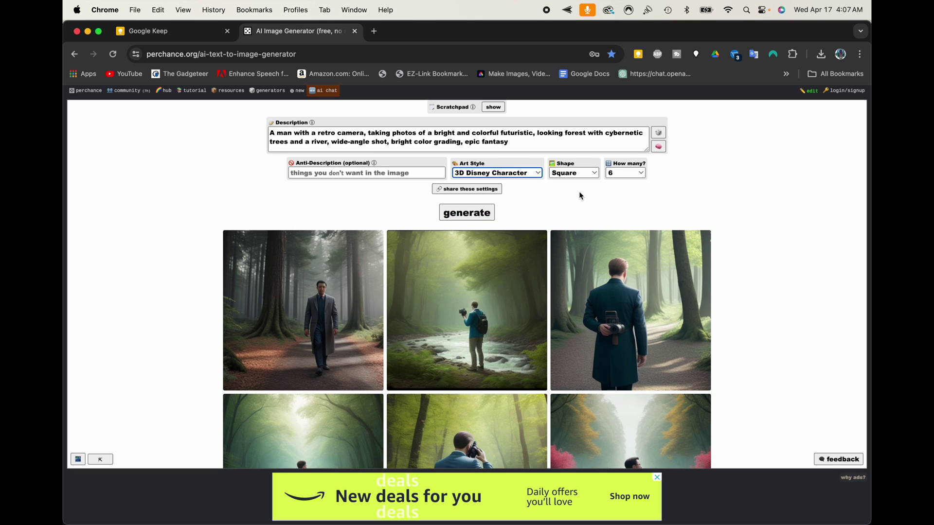
click(474, 212)
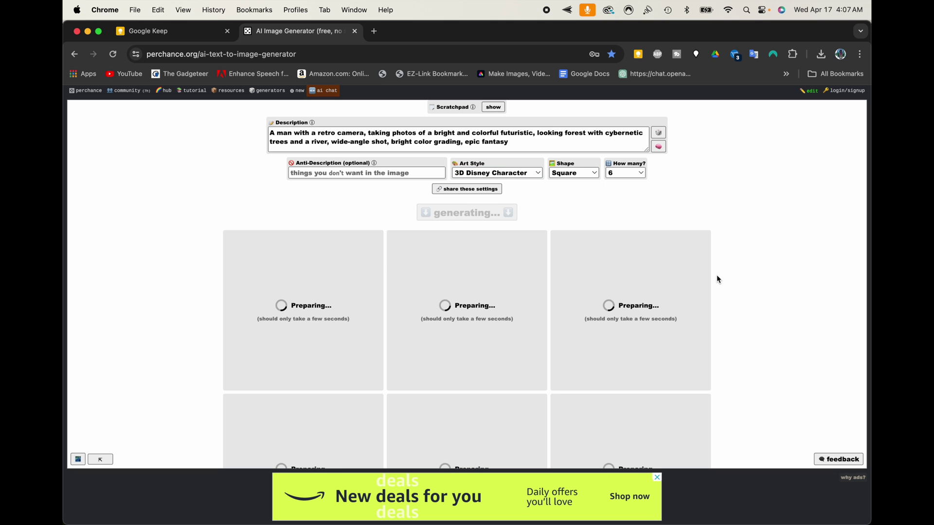
Examine both rows of 3D Disney Character forest images and return to the prompt settings
scroll(731, 276, down, 2)
scroll(732, 281, down, 3)
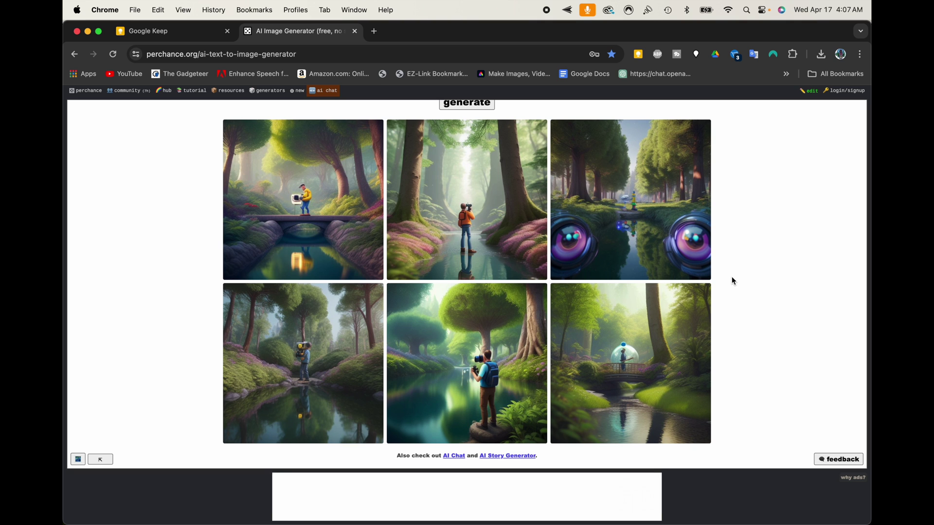
mouse_move(695, 276)
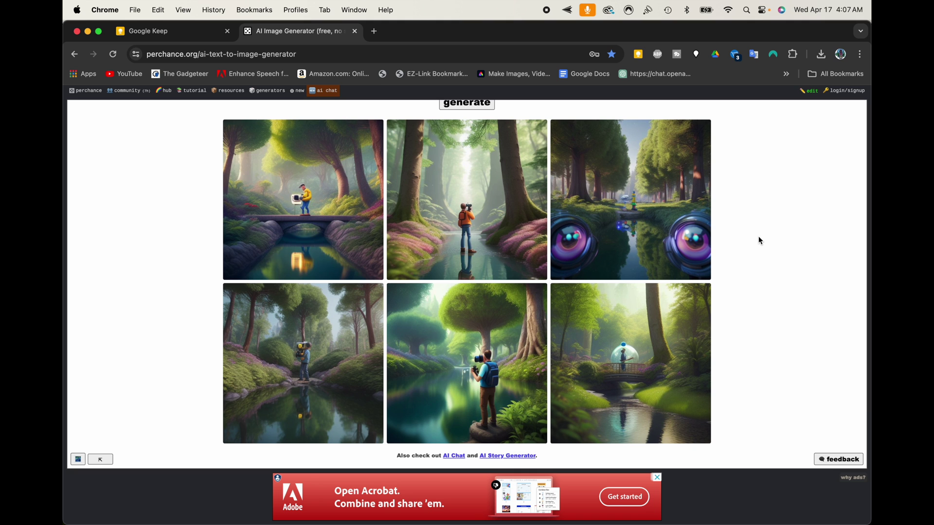
scroll(759, 240, up, 2)
scroll(759, 240, down, 1)
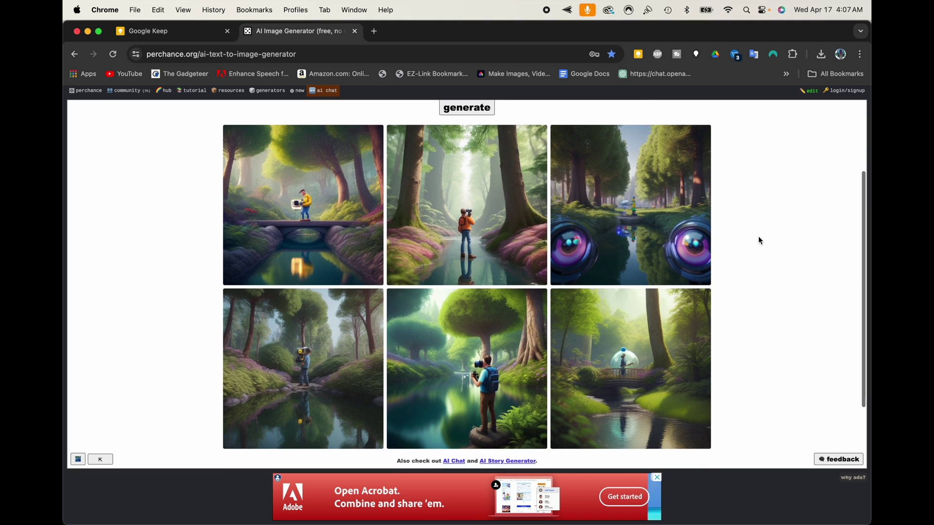
scroll(760, 240, down, 1)
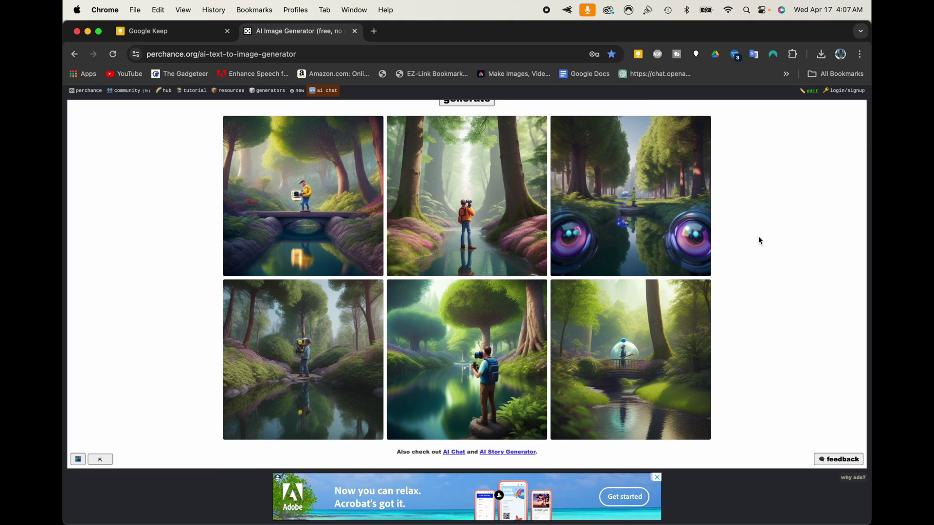
scroll(760, 240, up, 1)
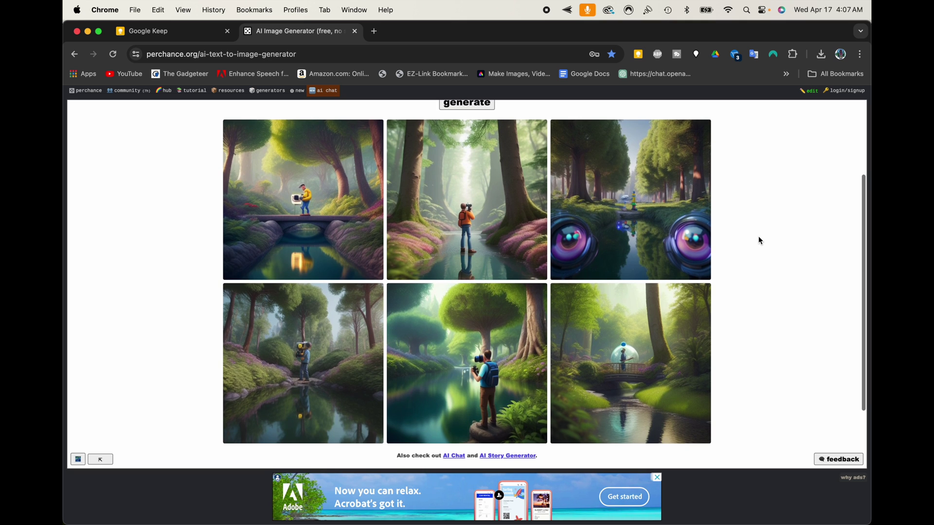
scroll(760, 240, up, 5)
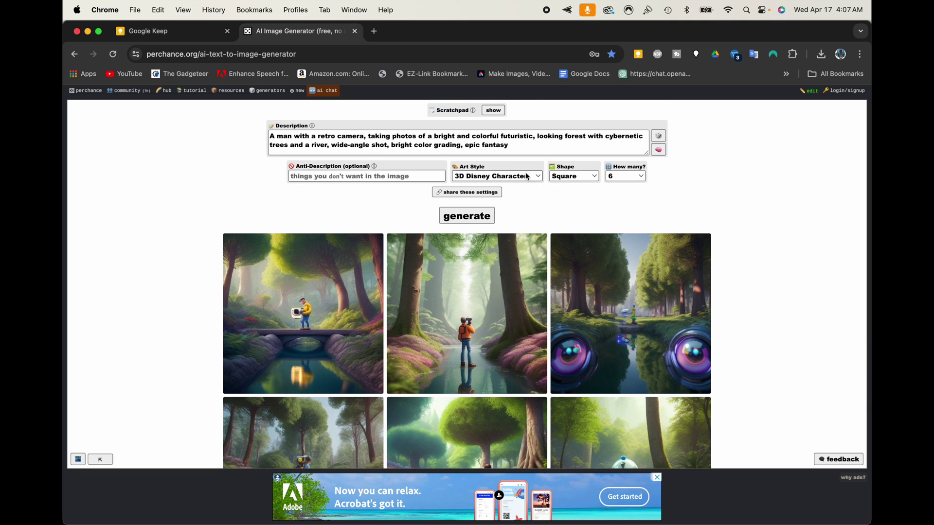
Remove the wide-angle shot modifier from the retro camera description, keeping bright color grading and epic fantasy
click(528, 177)
click(524, 177)
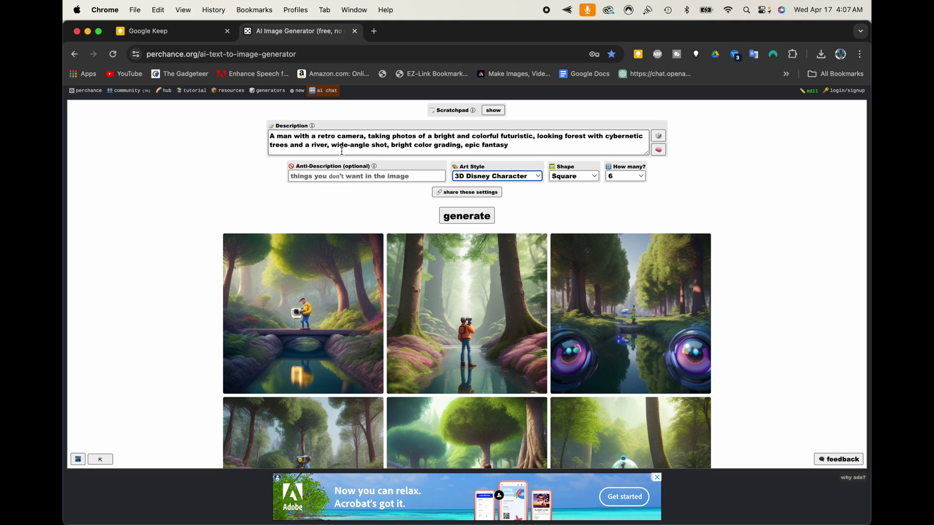
click(386, 147)
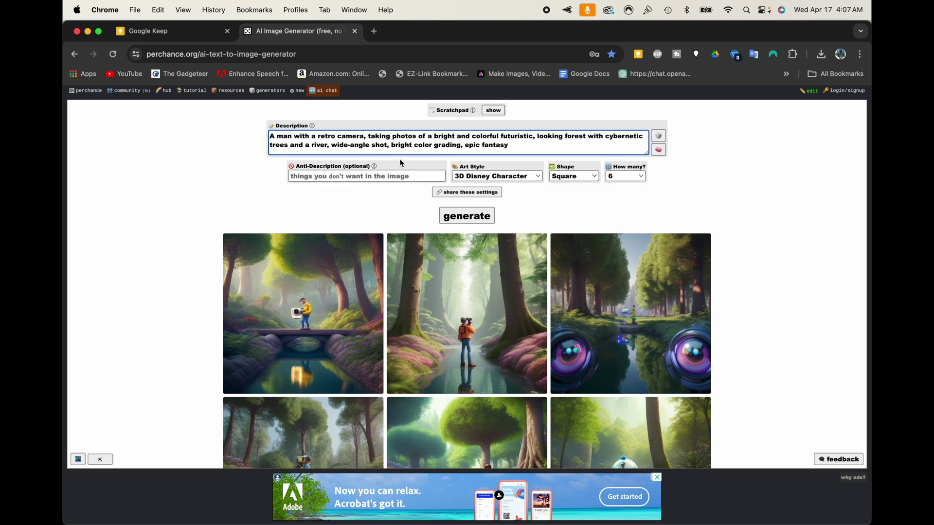
key(BackSpace)
key(BackSpace)
key(BackSpace)
key(BackSpace)
key(BackSpace)
key(BackSpace)
key(BackSpace)
key(BackSpace)
key(BackSpace)
key(BackSpace)
key(BackSpace)
key(BackSpace)
key(BackSpace)
key(BackSpace)
key(BackSpace)
key(BackSpace)
key(BackSpace)
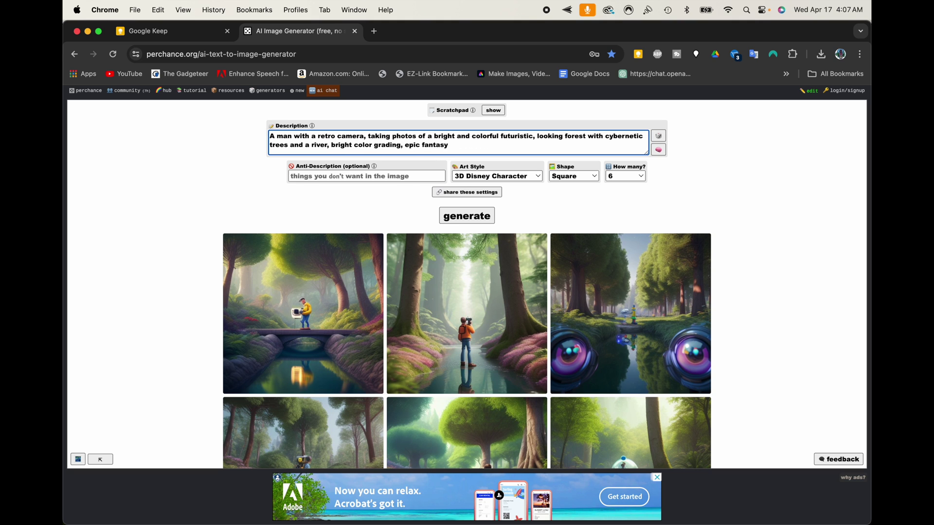
Regenerate the 3D Disney Character images from the shortened description and look through both rows of results
click(468, 220)
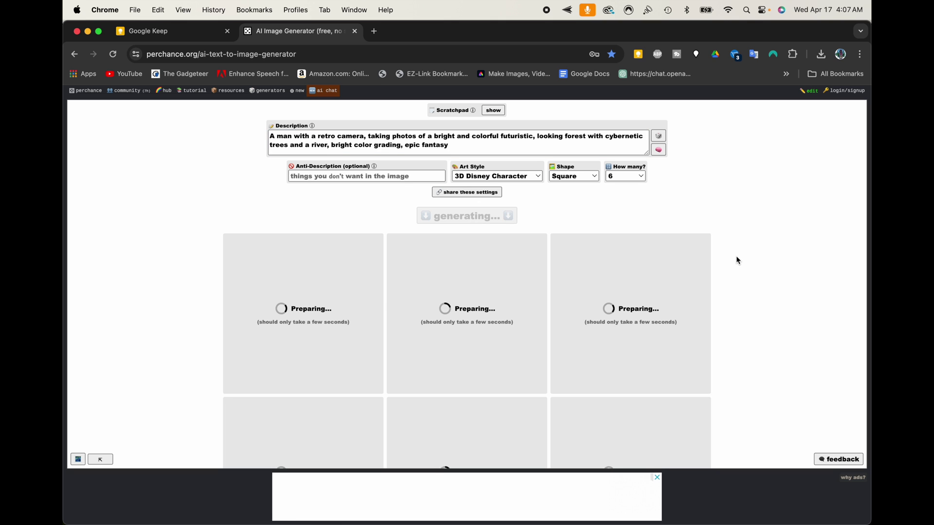
scroll(742, 265, down, 3)
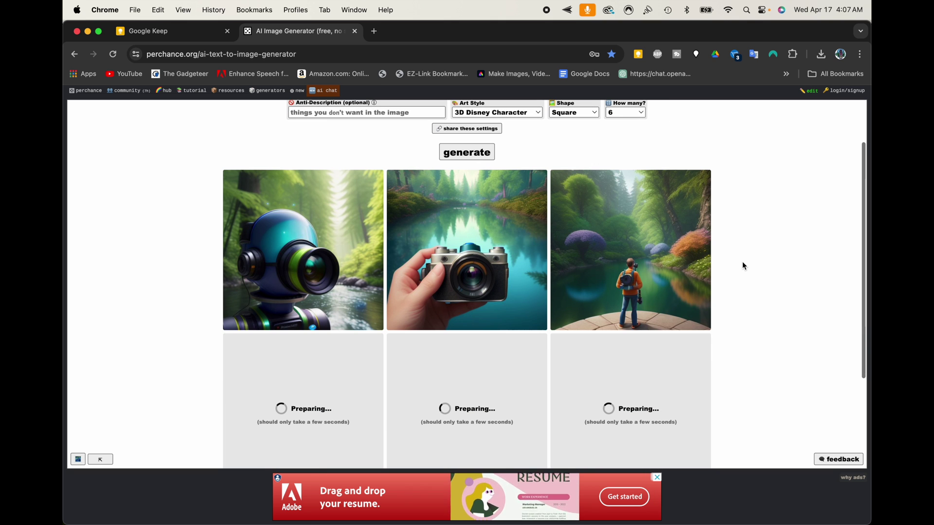
scroll(742, 265, down, 2)
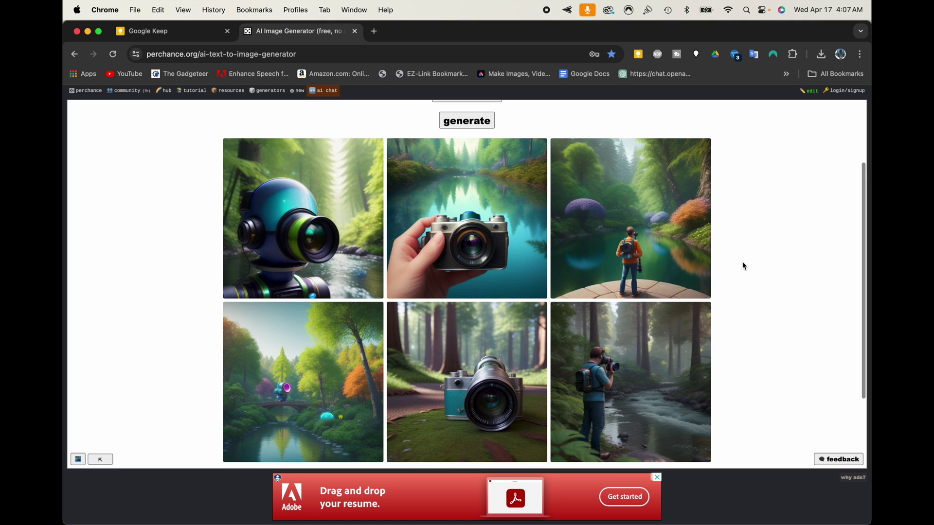
mouse_move(704, 325)
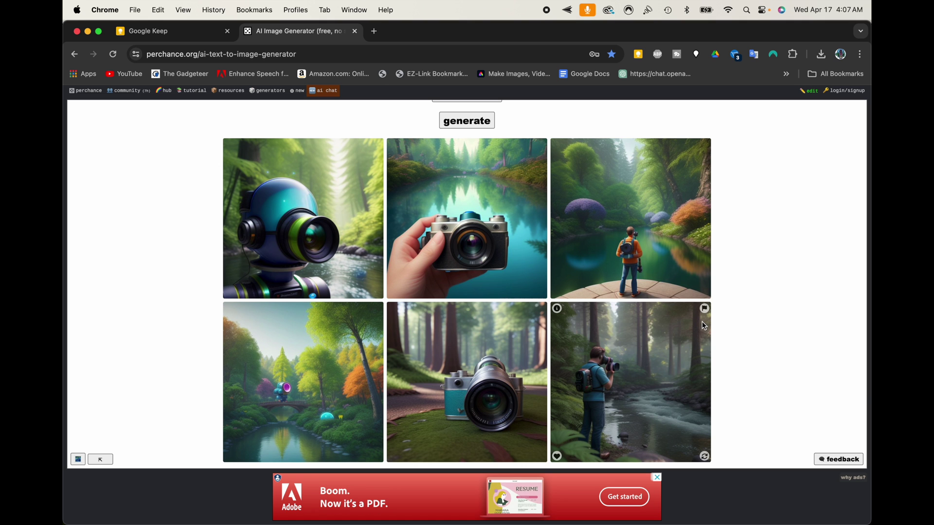
scroll(704, 325, down, 1)
scroll(704, 325, up, 5)
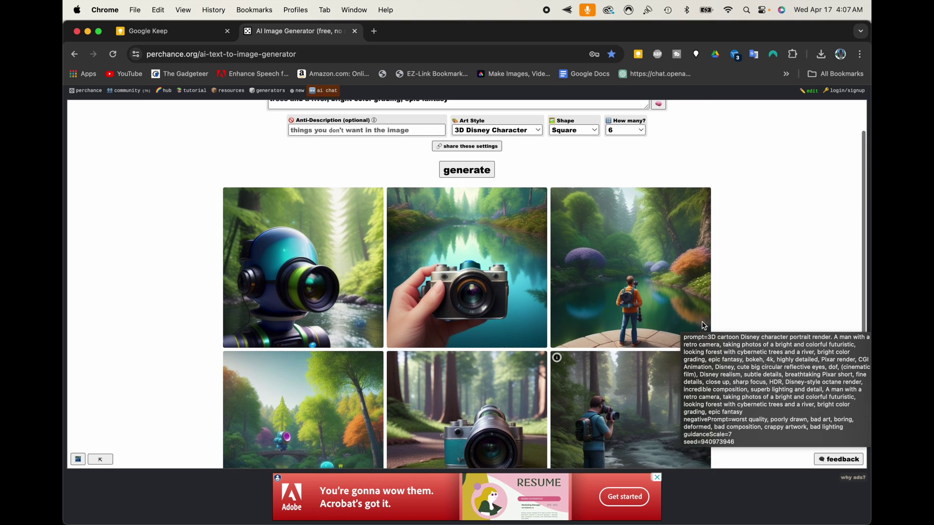
Set the art style to Anime, regenerate the retro camera images and look through the results
click(533, 179)
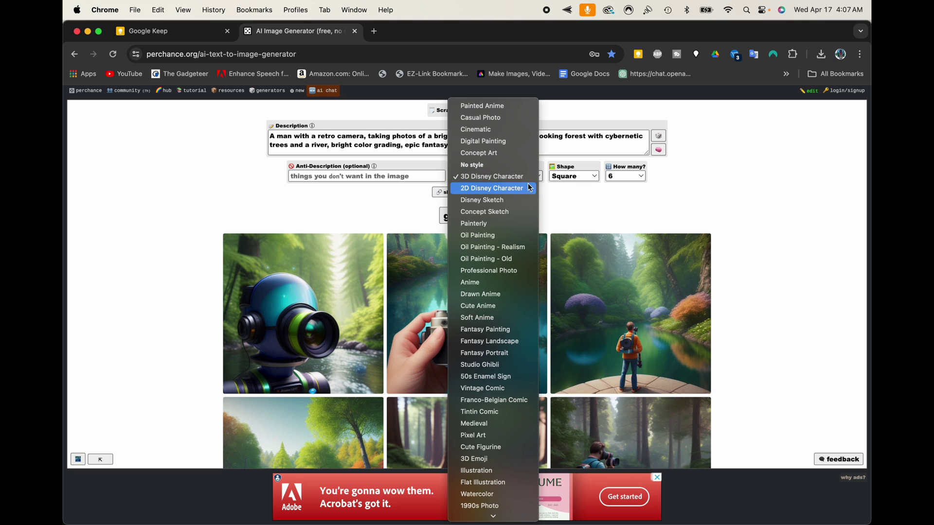
click(501, 284)
click(474, 229)
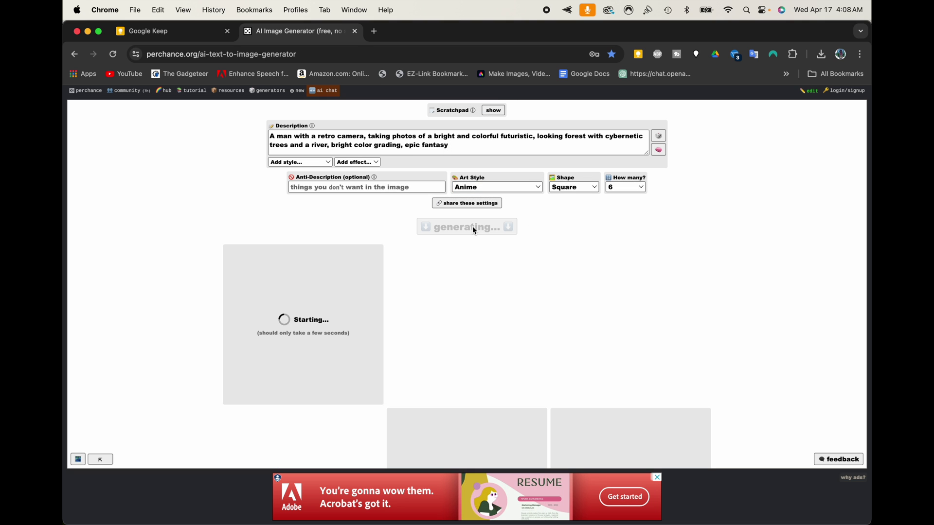
scroll(744, 280, down, 5)
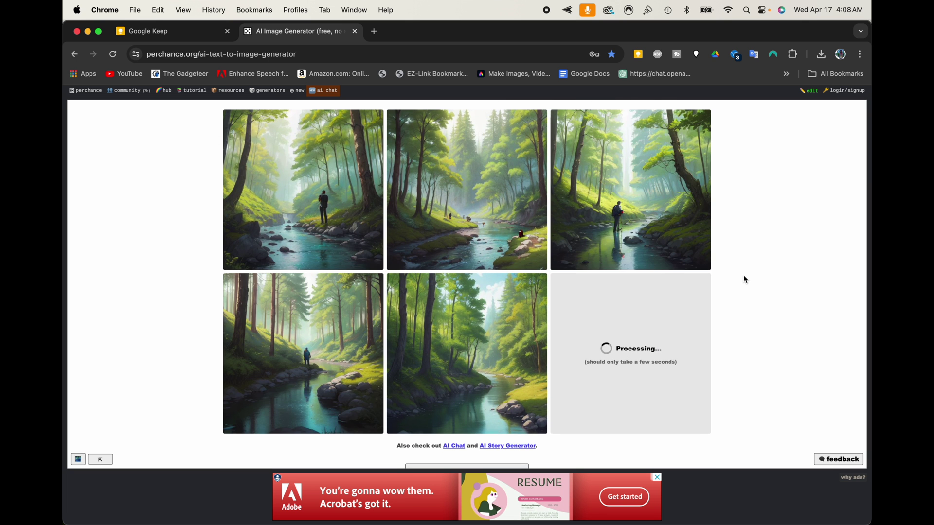
scroll(743, 279, up, 5)
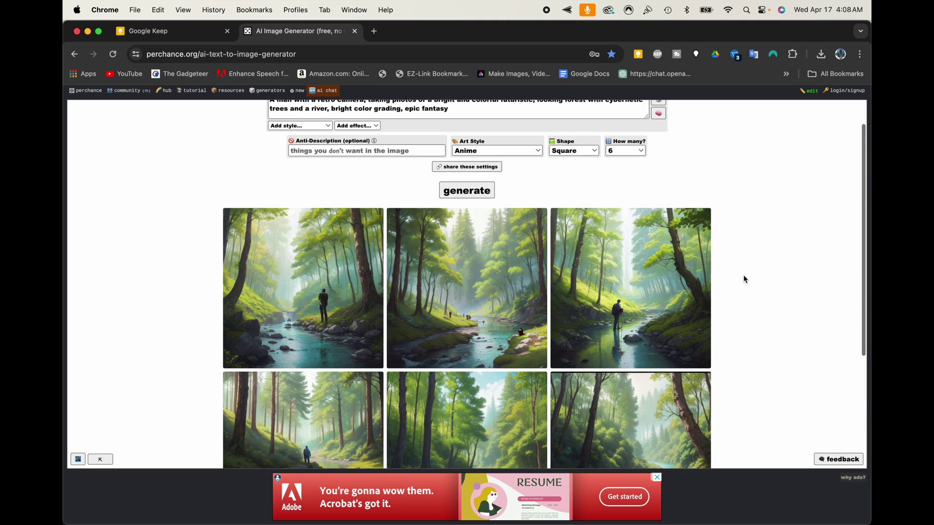
Set the art style to Studio Ghibli, regenerate the retro camera images and look through both rows
click(513, 185)
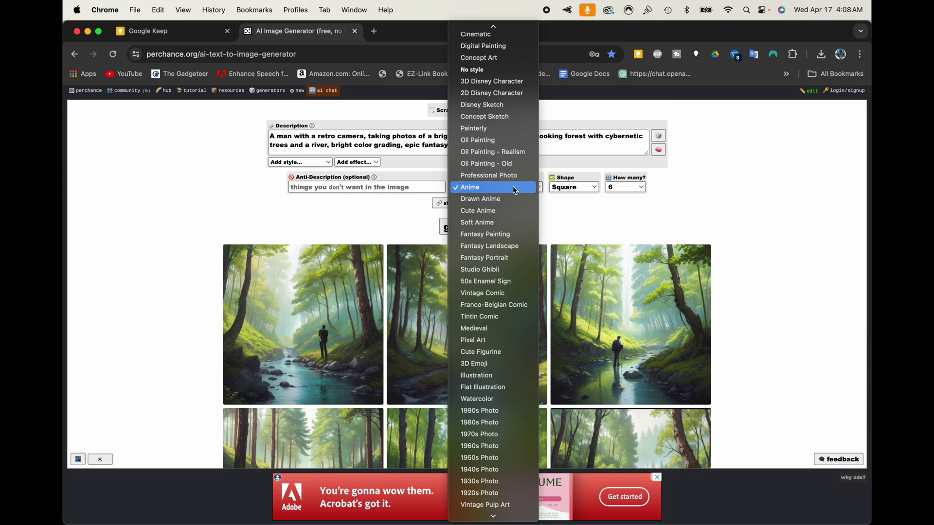
click(499, 269)
click(470, 216)
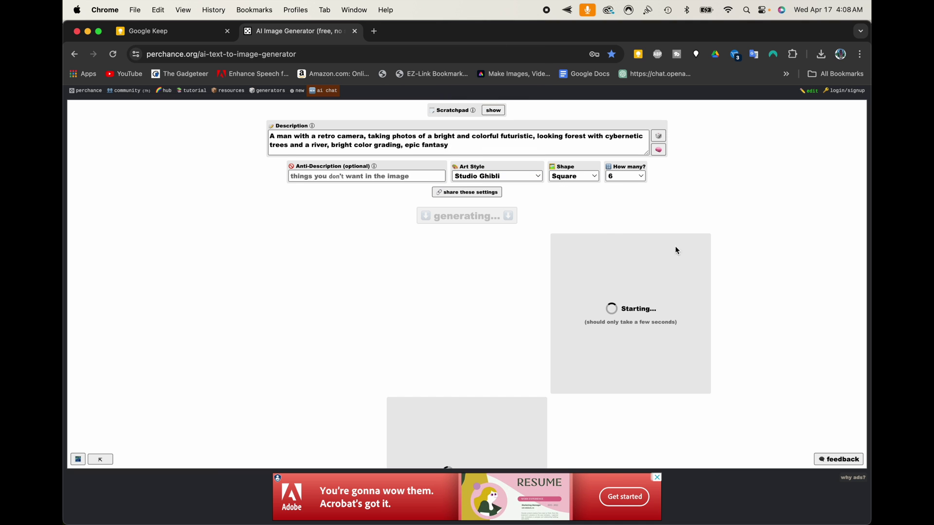
scroll(749, 270, down, 2)
scroll(749, 270, down, 3)
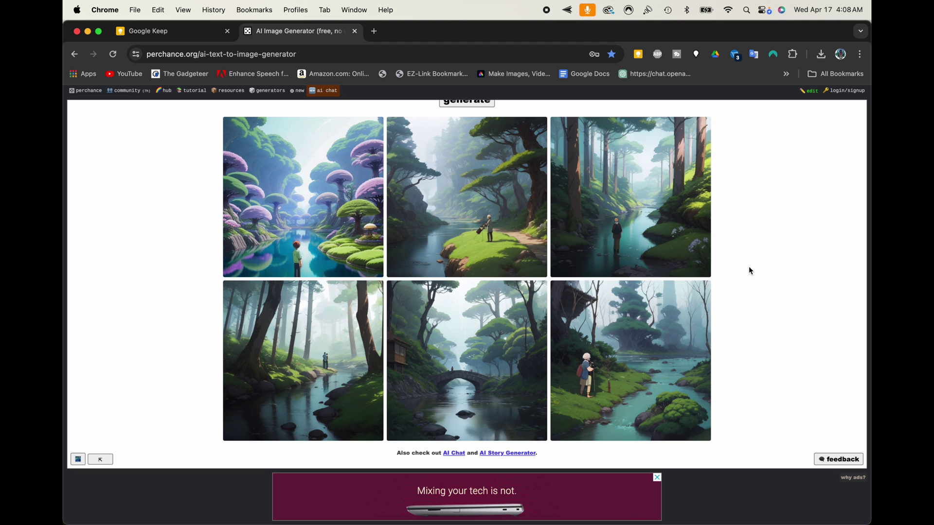
scroll(749, 270, up, 4)
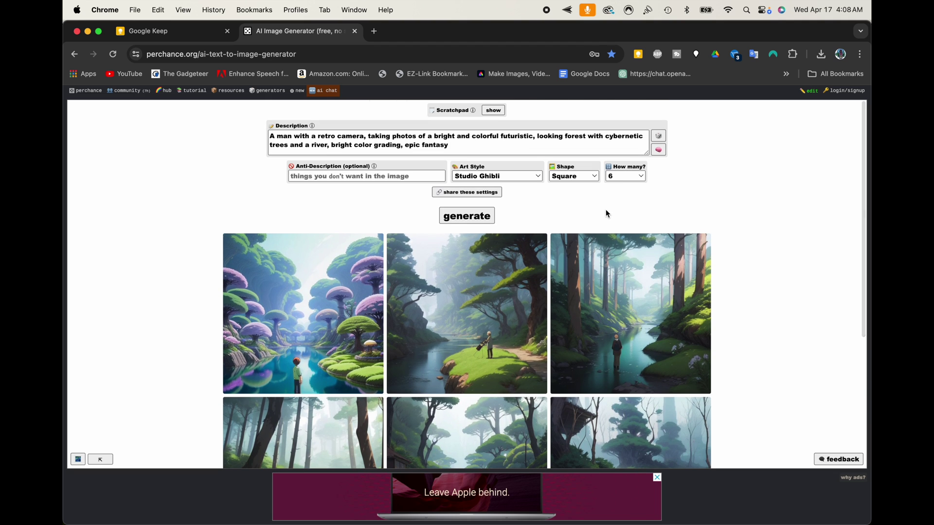
Switch to the Google Keep prompt note and correct "loan" to "lone" in the green and gold sports car prompt
click(179, 37)
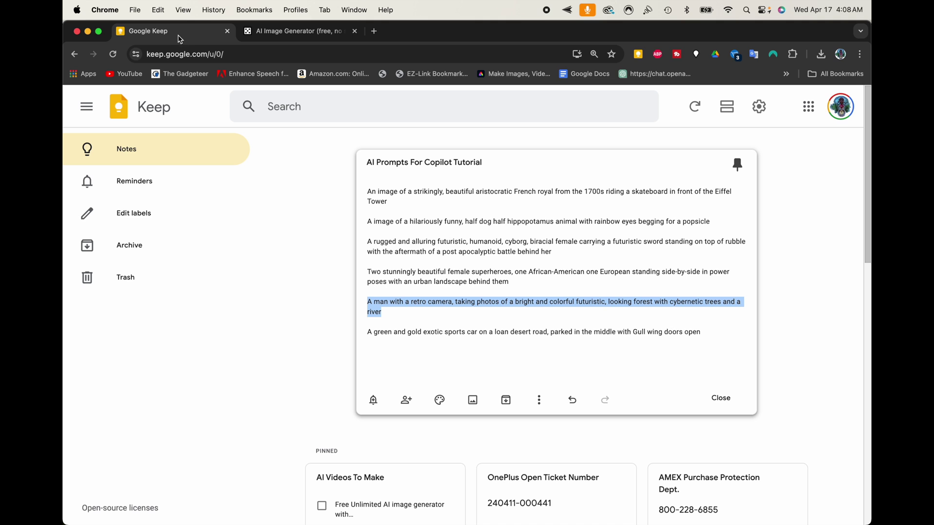
click(368, 334)
drag(399, 335, 657, 334)
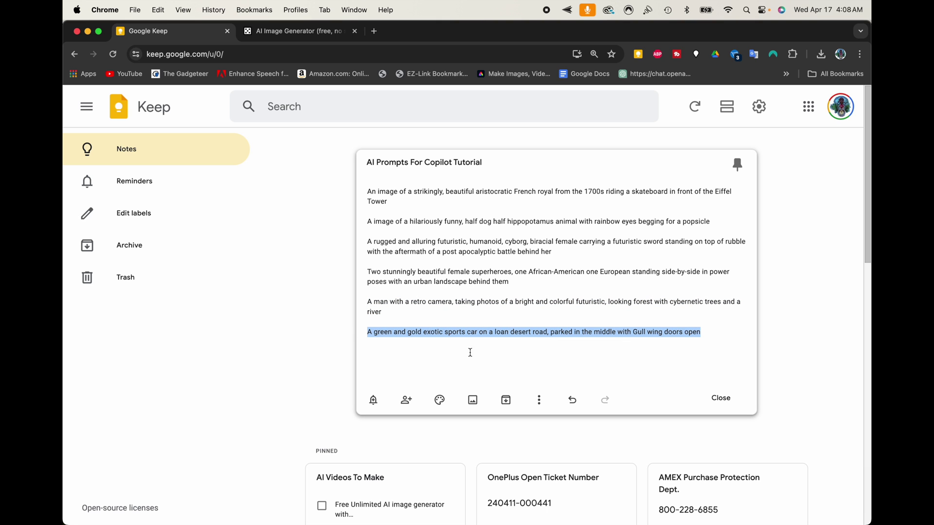
click(509, 334)
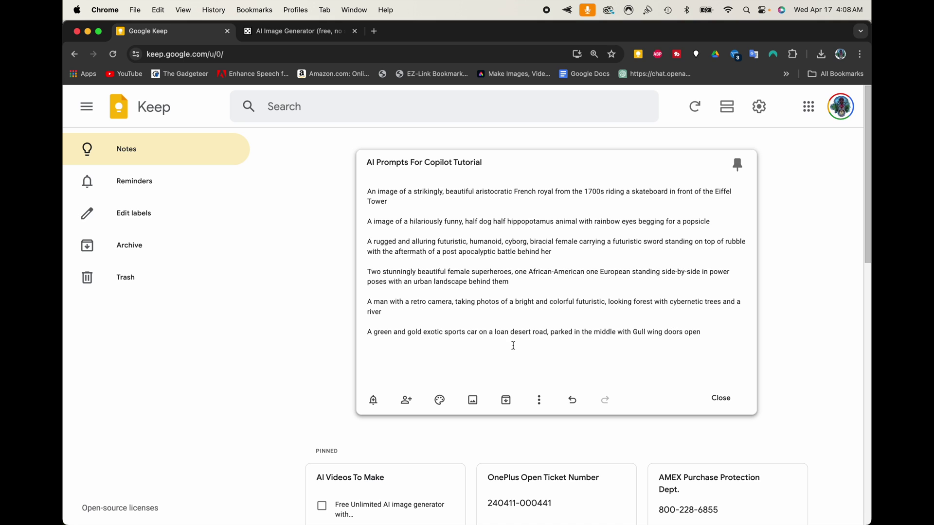
key(BackSpace)
key(BackSpace)
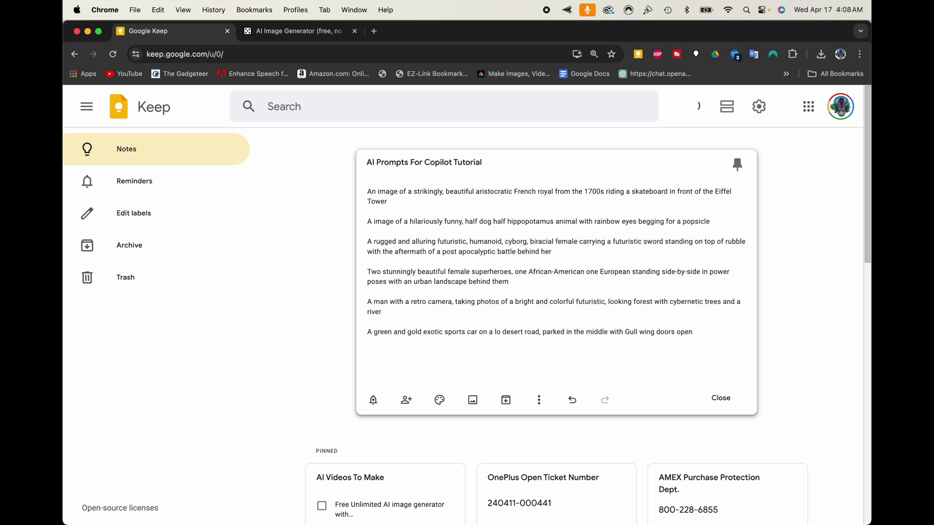
text(ne)
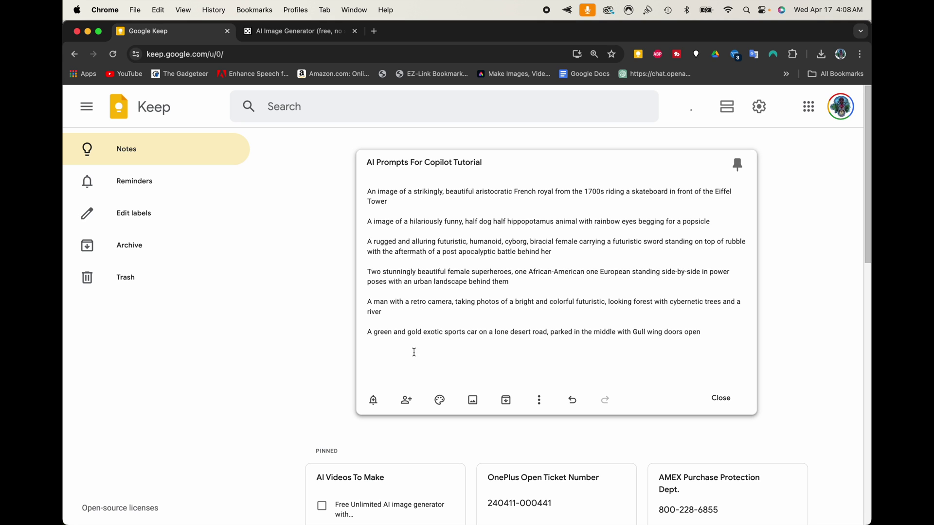
Copy the green and gold exotic sports car prompt from the note and replace the Perchance image description with it
drag(368, 332, 681, 335)
key(super+c)
click(292, 32)
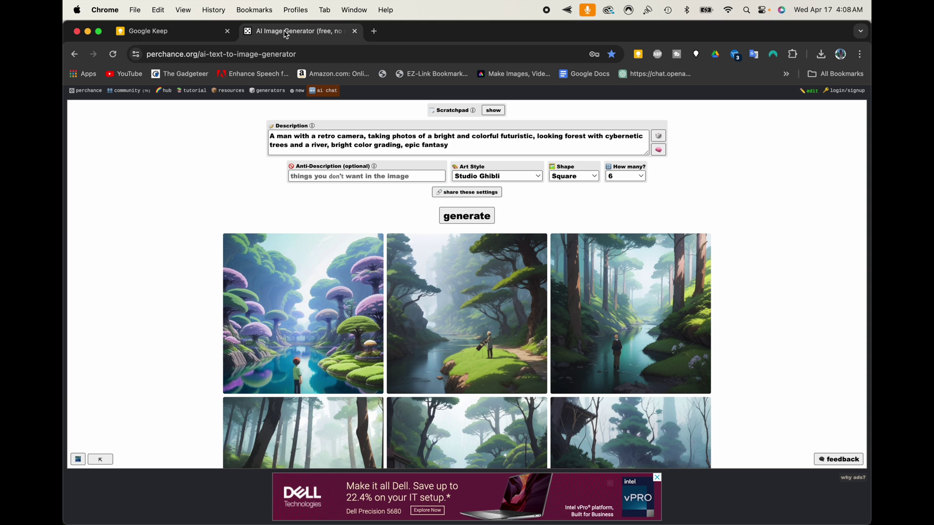
drag(448, 145, 283, 118)
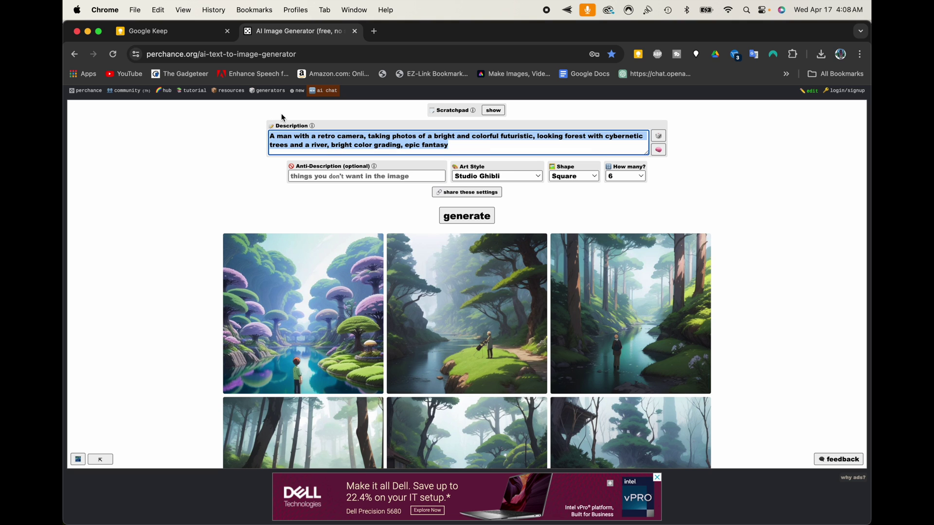
key(super+v)
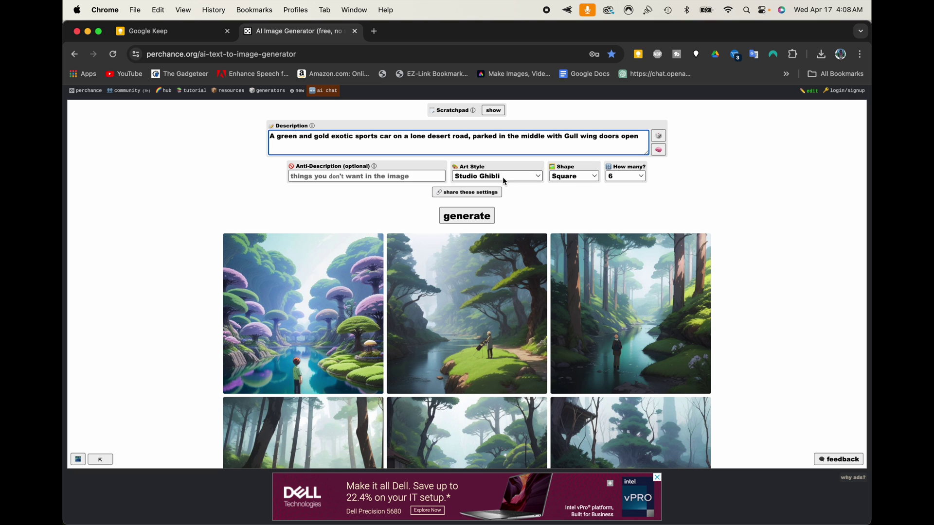
Set the art style for the sports car prompt to Professional Photo
click(531, 179)
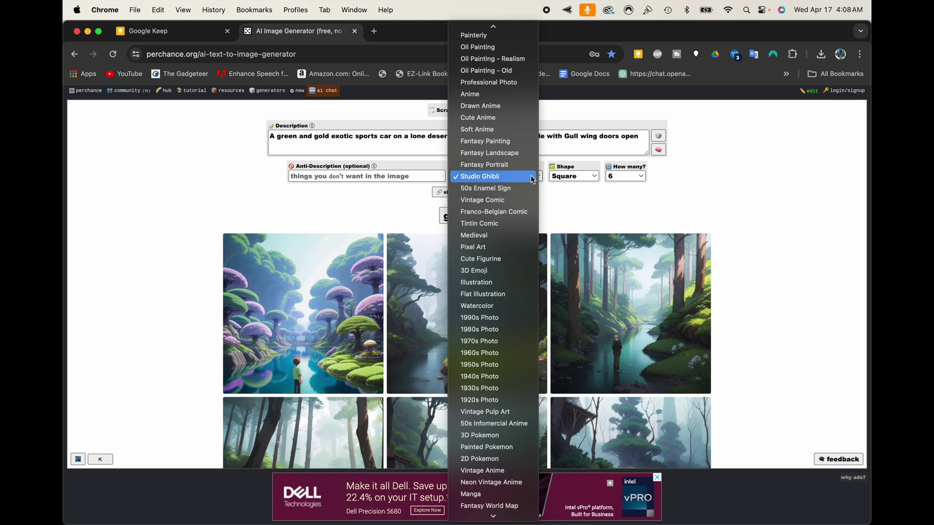
scroll(506, 187, up, 5)
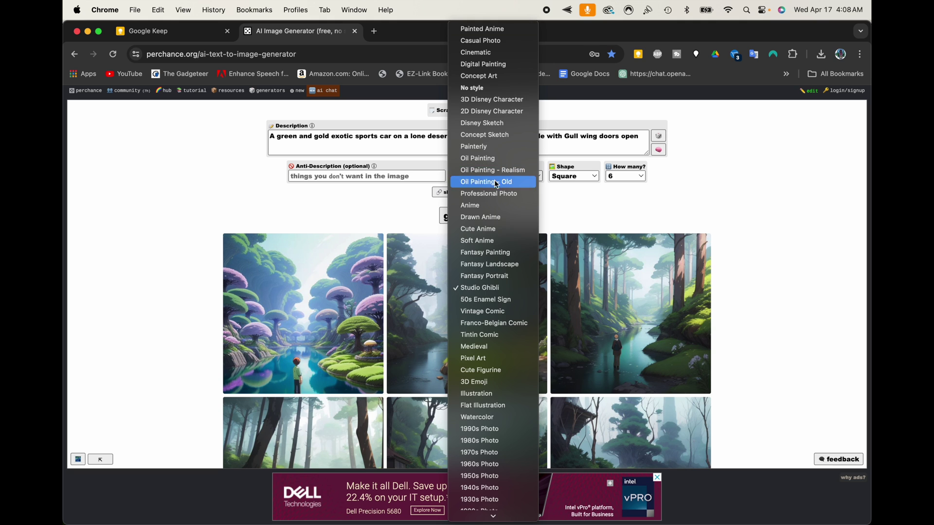
click(491, 193)
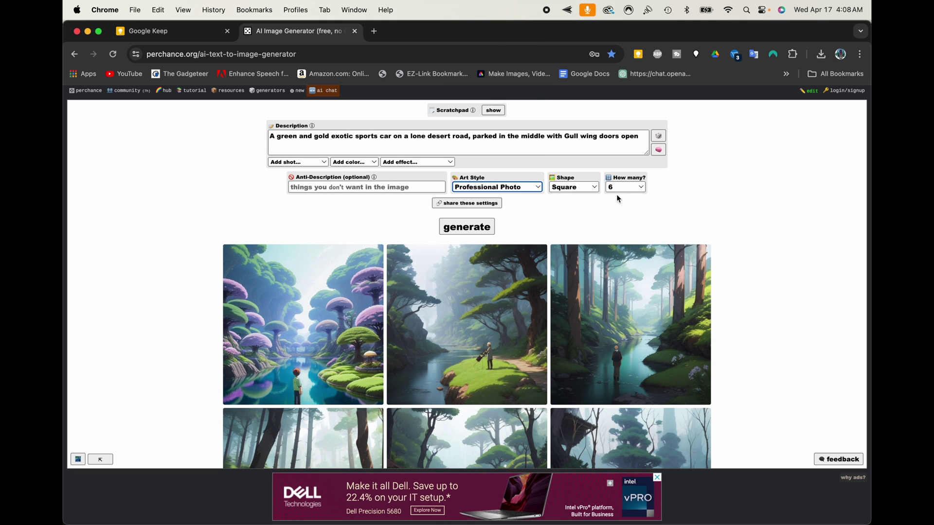
Add the warm color grading and lens flare effect modifiers to the sports car description
click(295, 163)
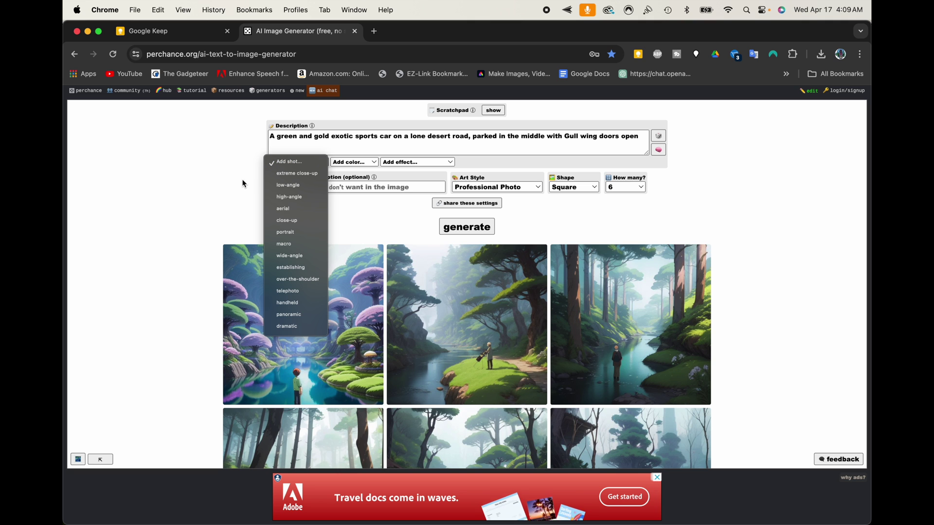
click(259, 193)
click(358, 162)
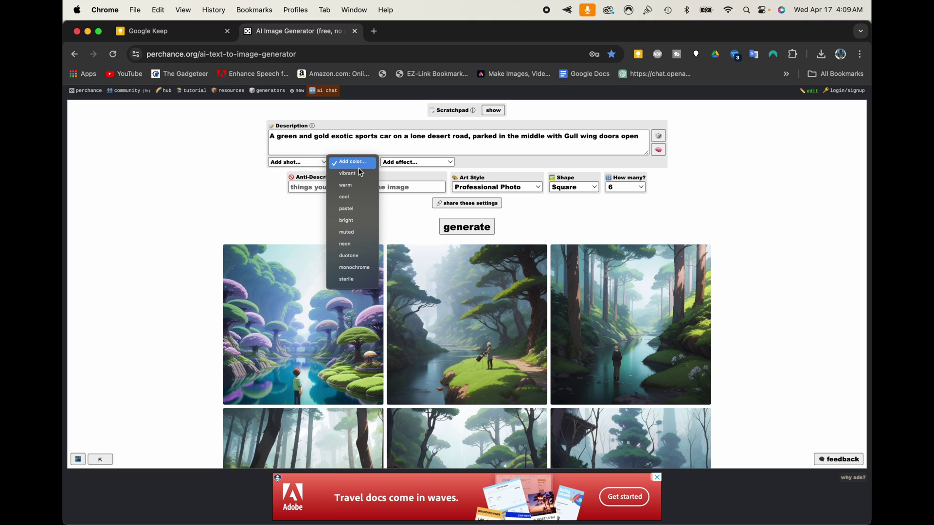
click(353, 186)
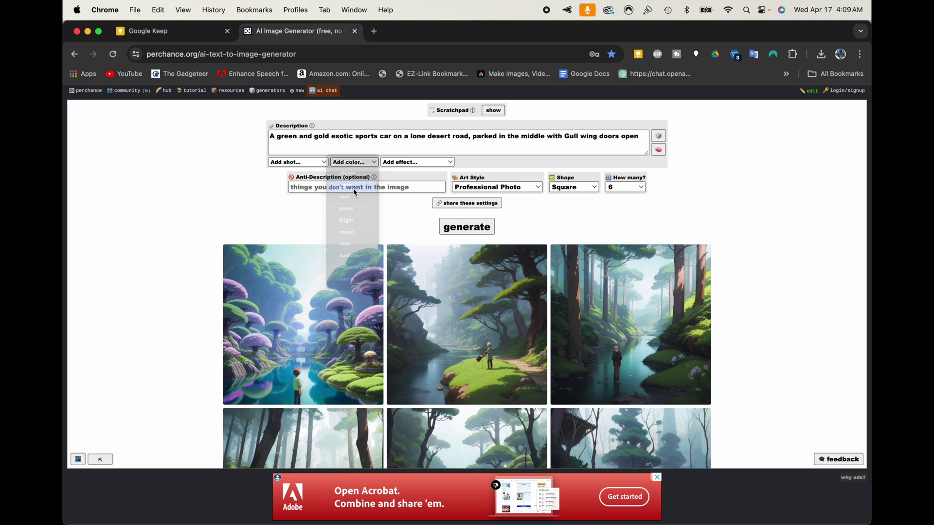
click(411, 163)
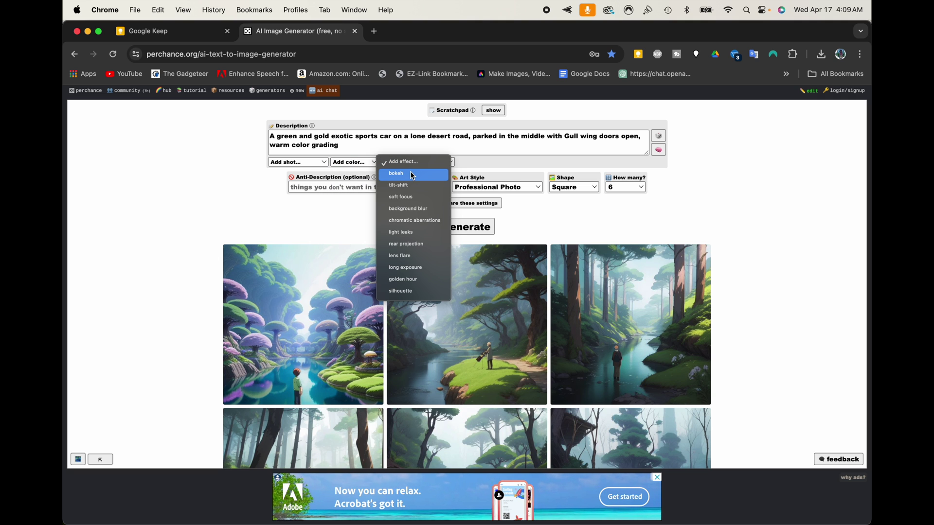
click(420, 256)
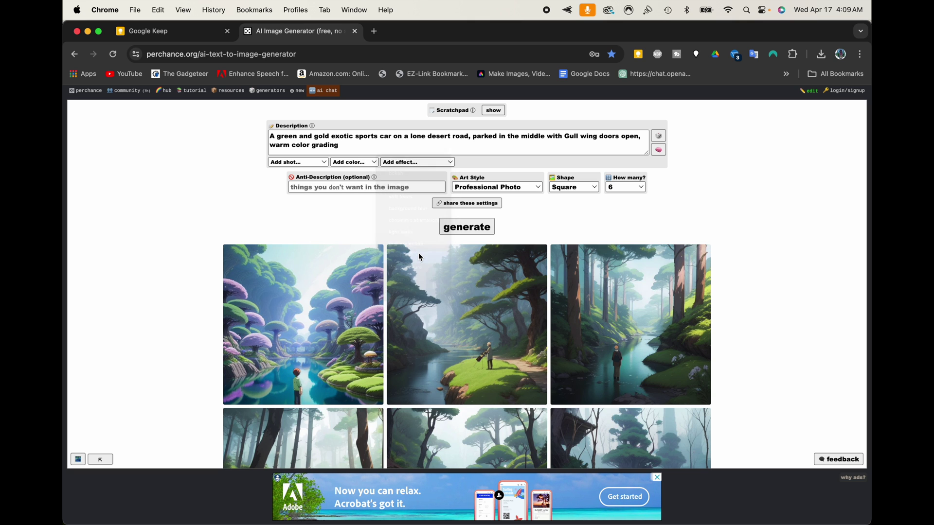
Generate the Professional Photo images of the green and gold sports car and look through both rows of results
click(468, 226)
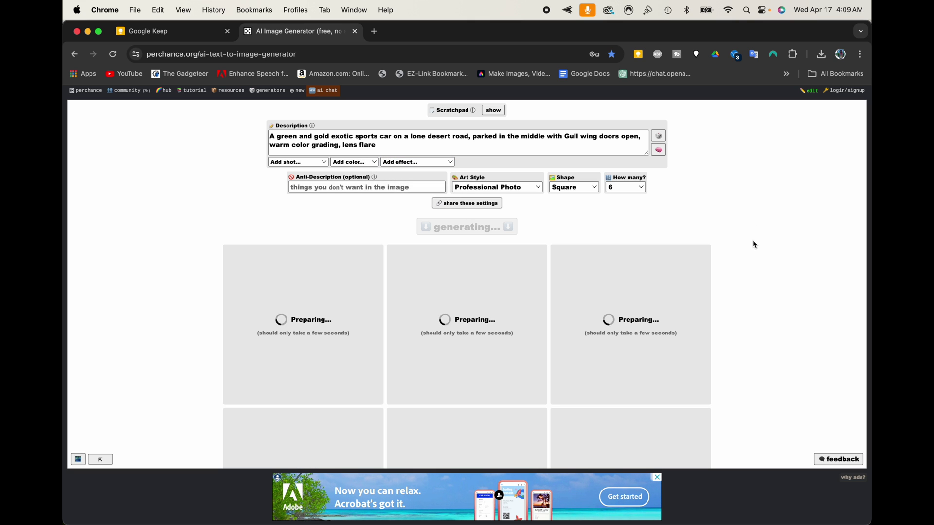
scroll(752, 240, down, 4)
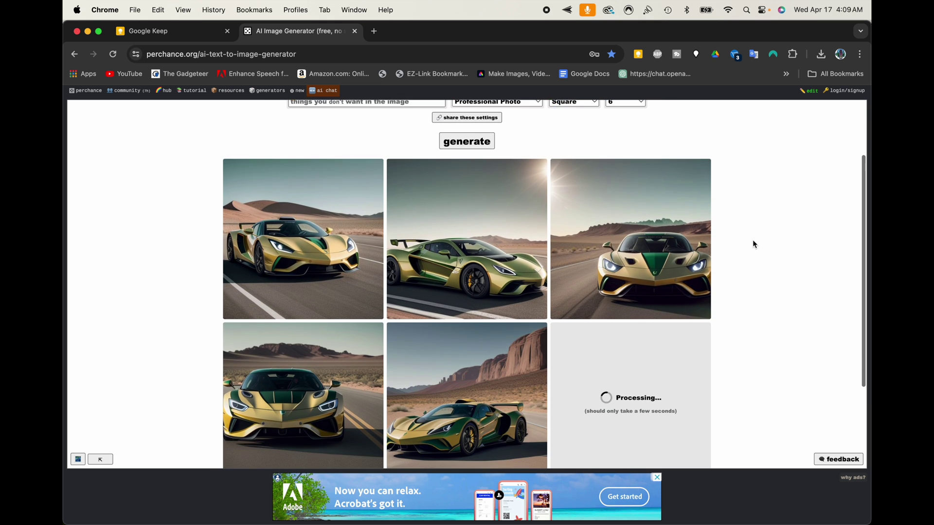
scroll(752, 240, down, 3)
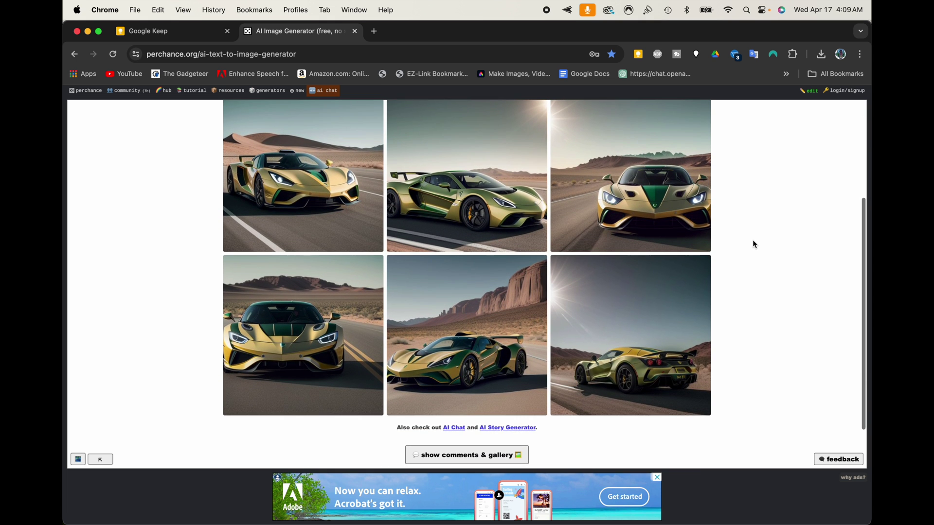
Enclose the phrase "Gull wing doors open" in triple parentheses in the sports car description to emphasize it
scroll(753, 244, down, 3)
scroll(754, 244, up, 7)
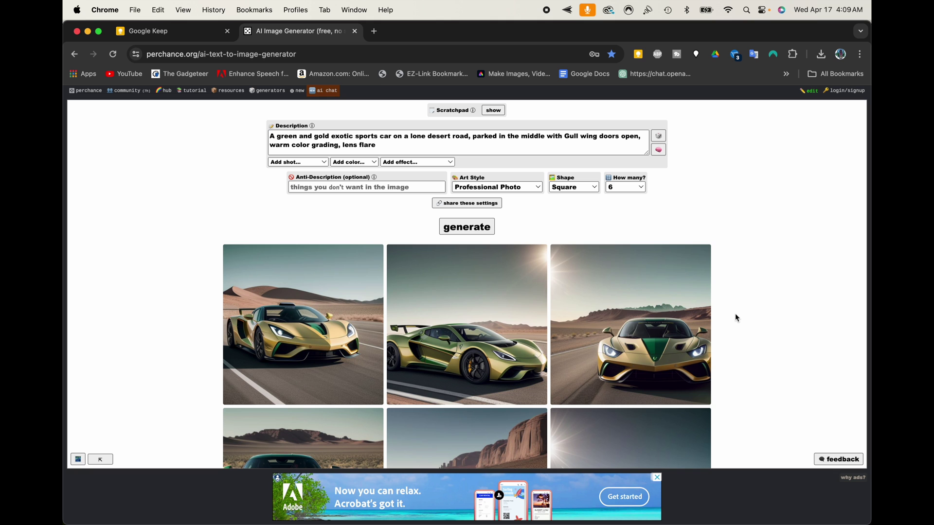
scroll(734, 316, down, 5)
scroll(736, 317, up, 5)
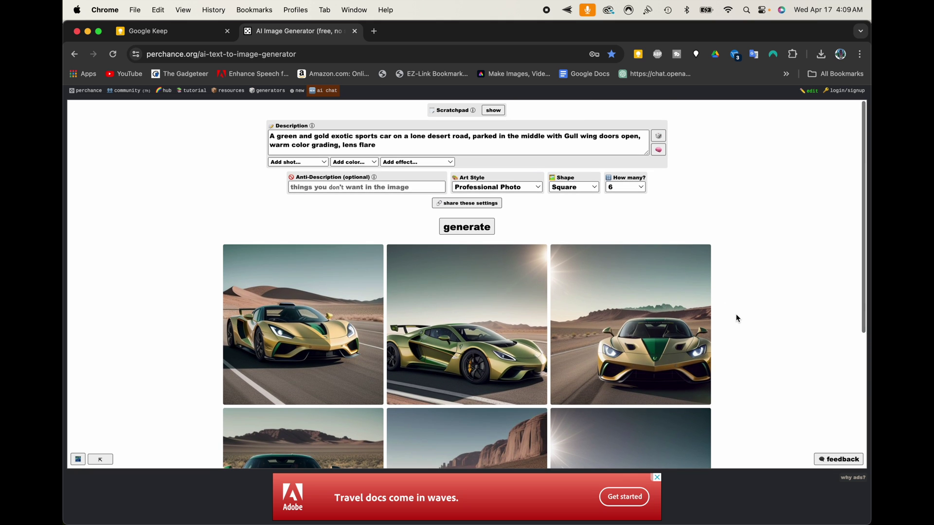
click(565, 137)
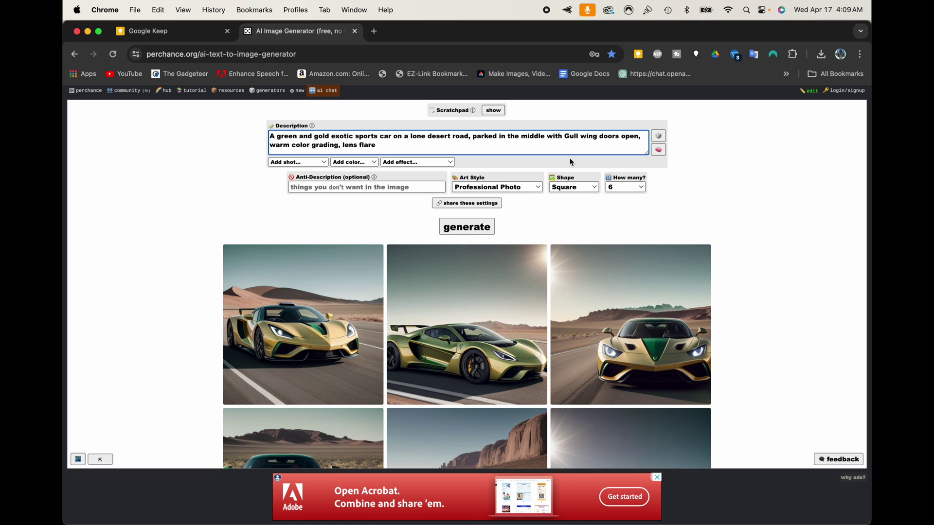
text(((()
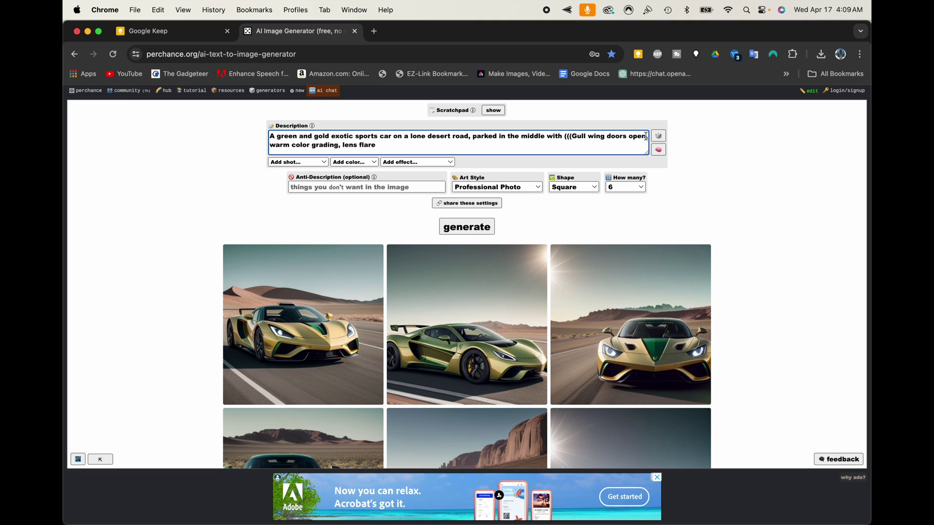
text())
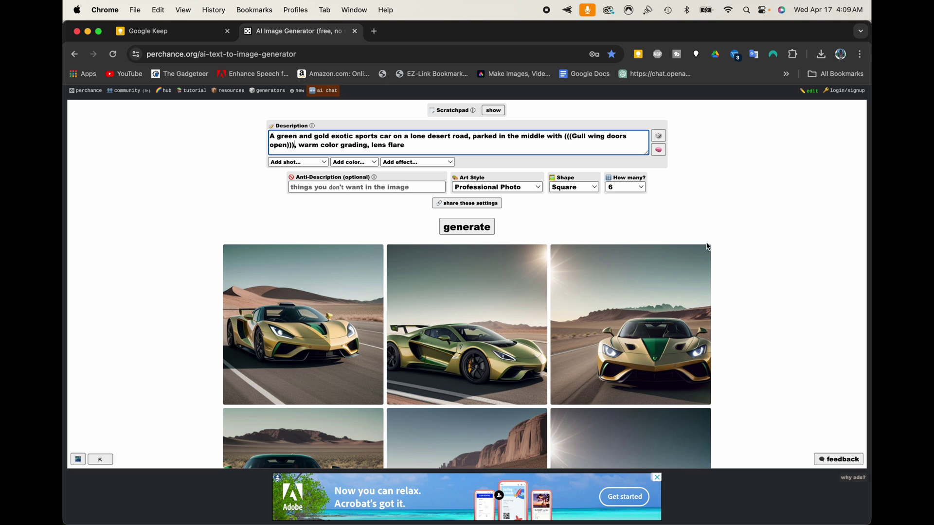
Generate new Professional Photo images from the description with emphasized gull wing doors and examine the results in both rows
click(479, 230)
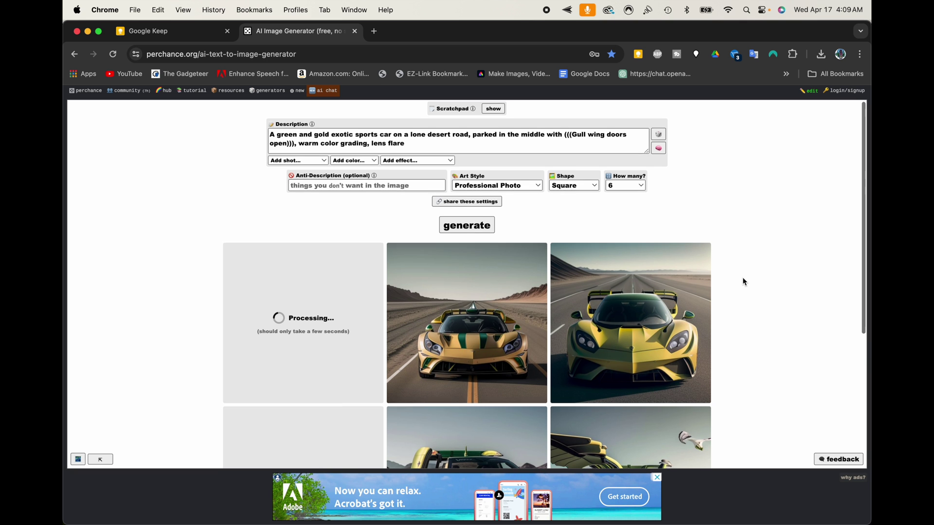
scroll(744, 282, down, 5)
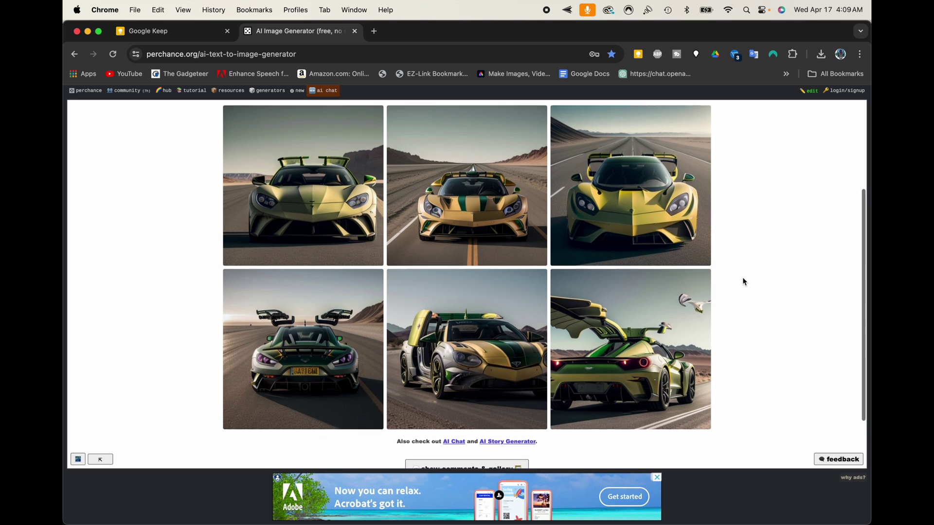
scroll(742, 278, down, 2)
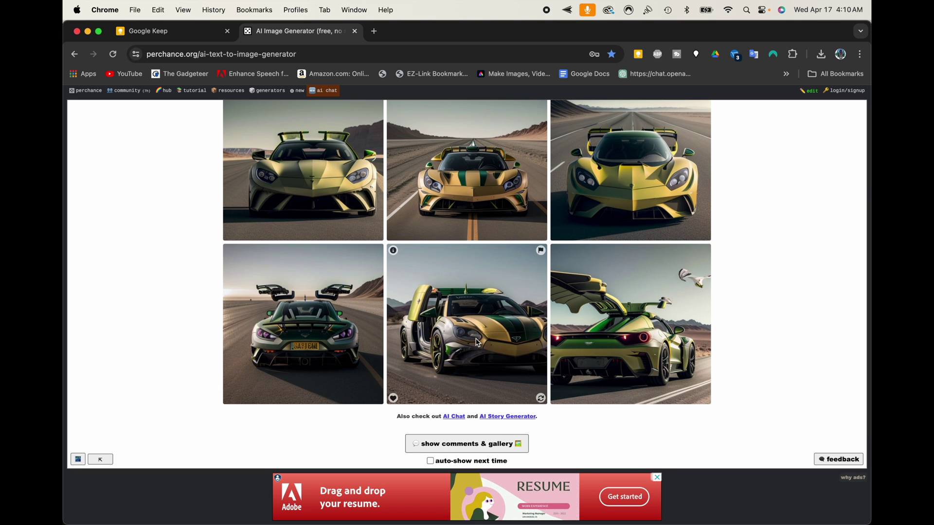
mouse_move(603, 321)
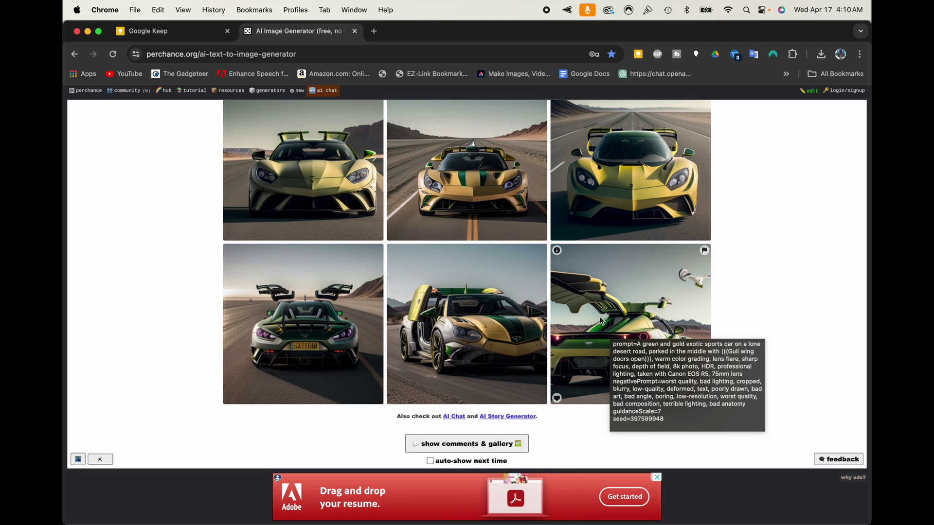
mouse_move(522, 325)
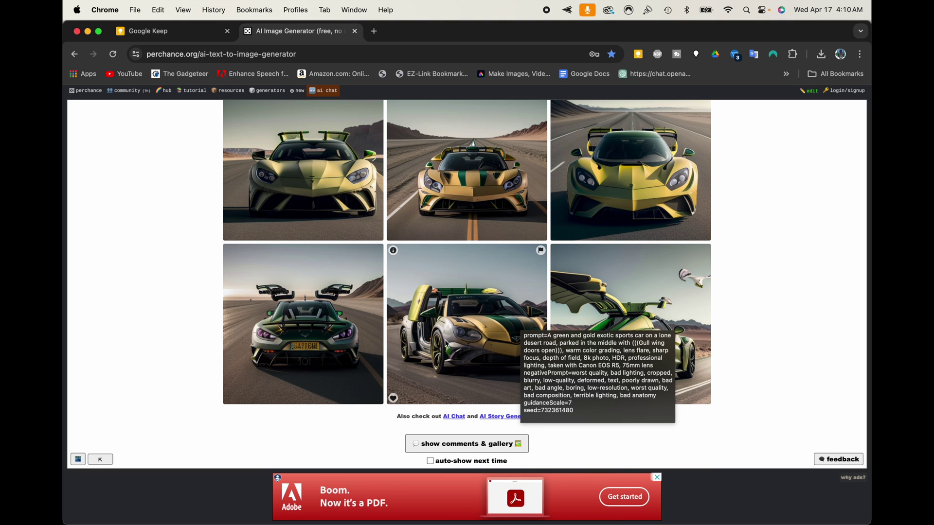
mouse_move(335, 308)
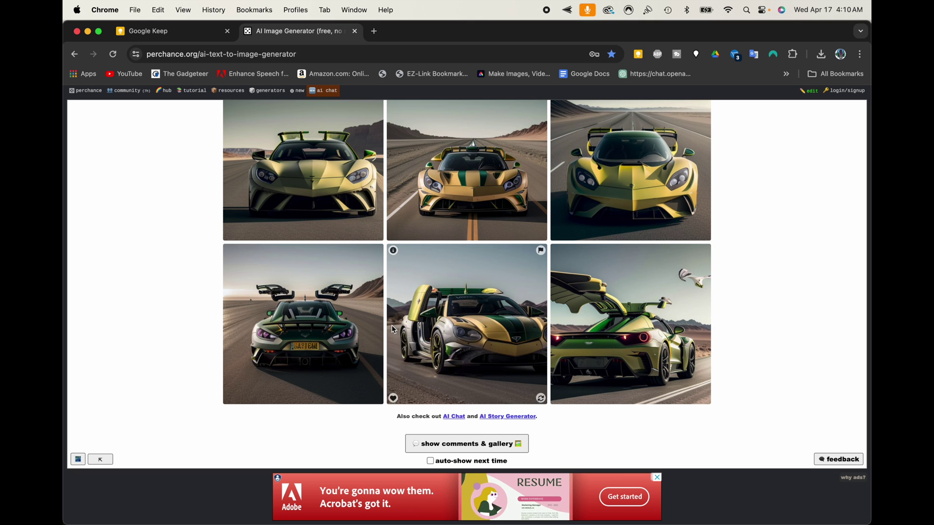
Set the art style to 1970s Photo and generate a new set of sports car images
scroll(744, 323, up, 2)
scroll(744, 323, up, 2)
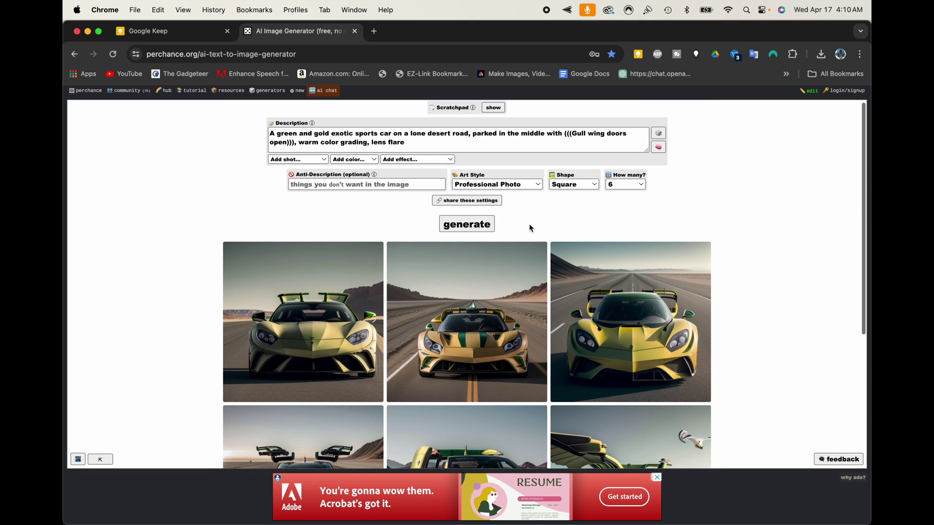
click(514, 185)
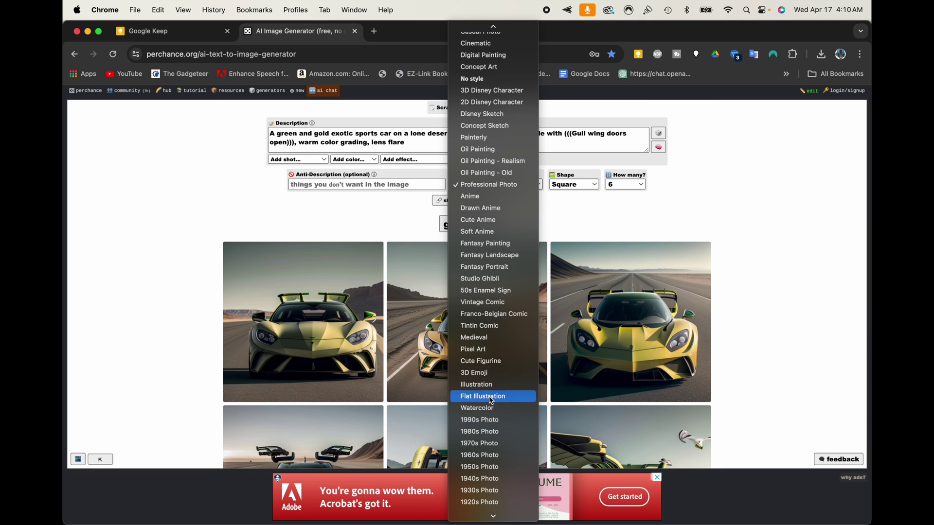
scroll(486, 420, down, 3)
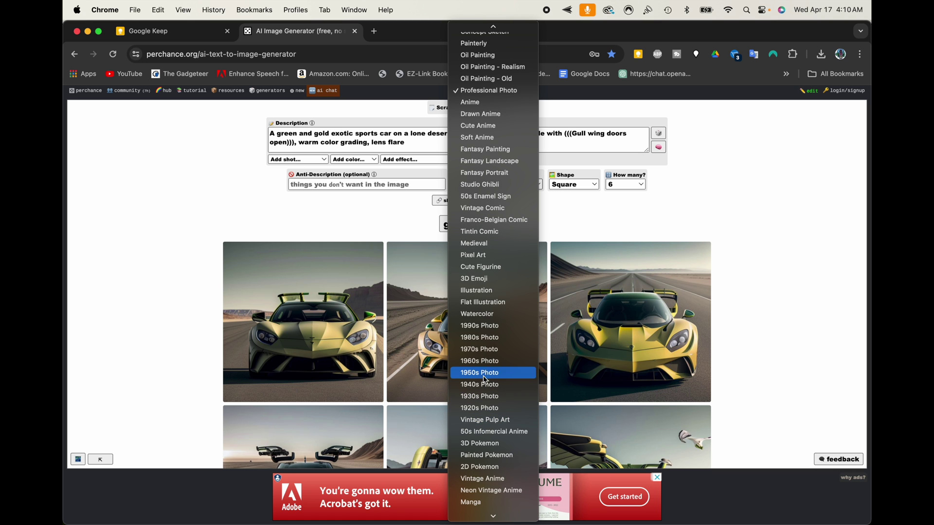
key(Escape)
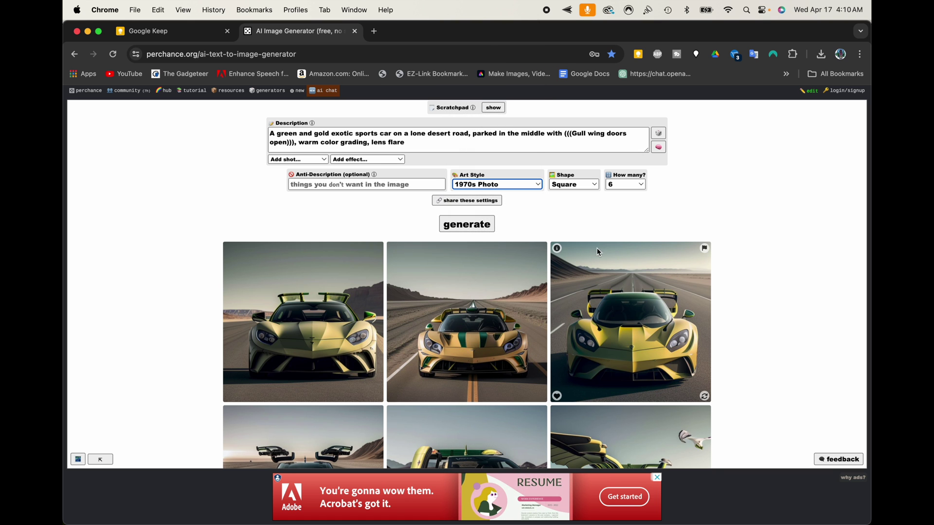
click(470, 225)
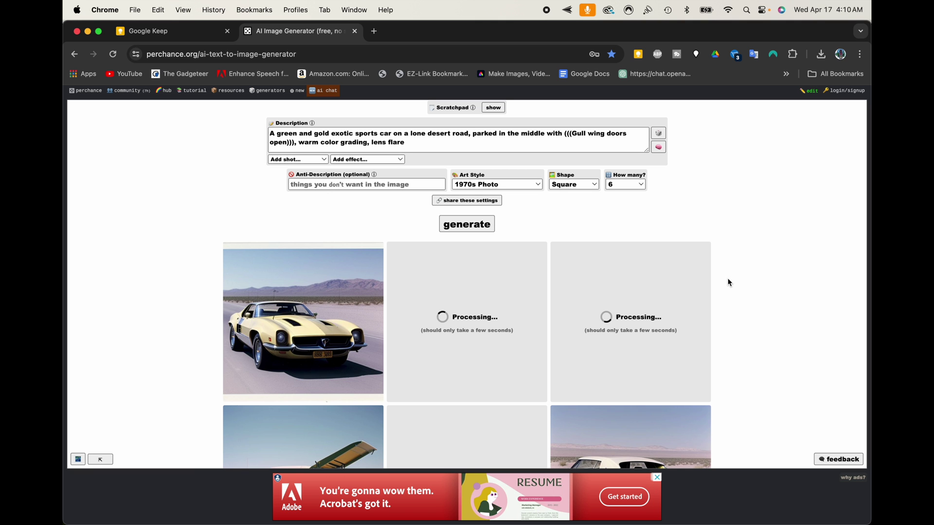
scroll(729, 283, down, 3)
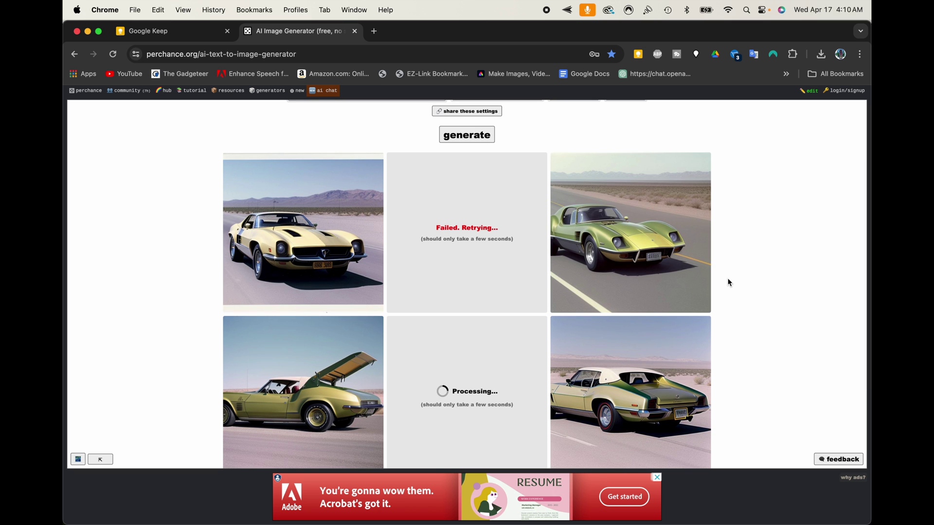
scroll(729, 283, down, 2)
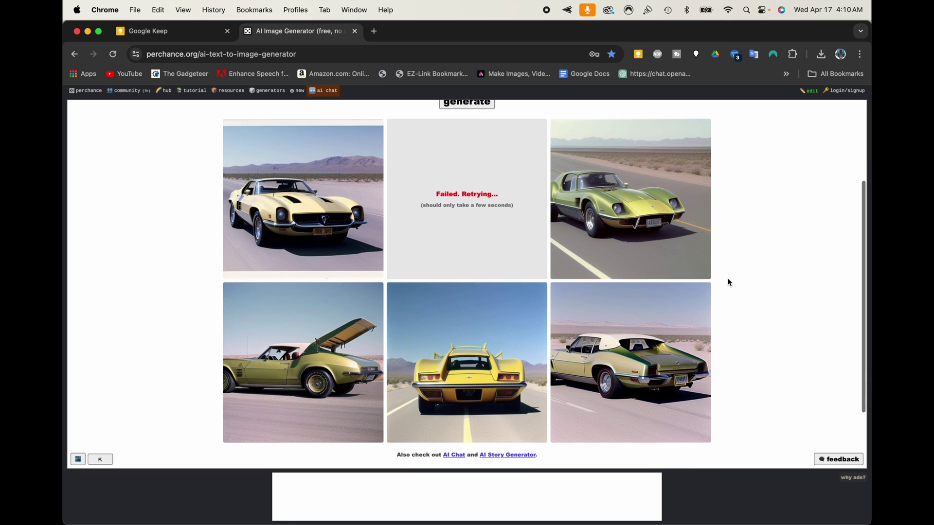
scroll(729, 282, up, 3)
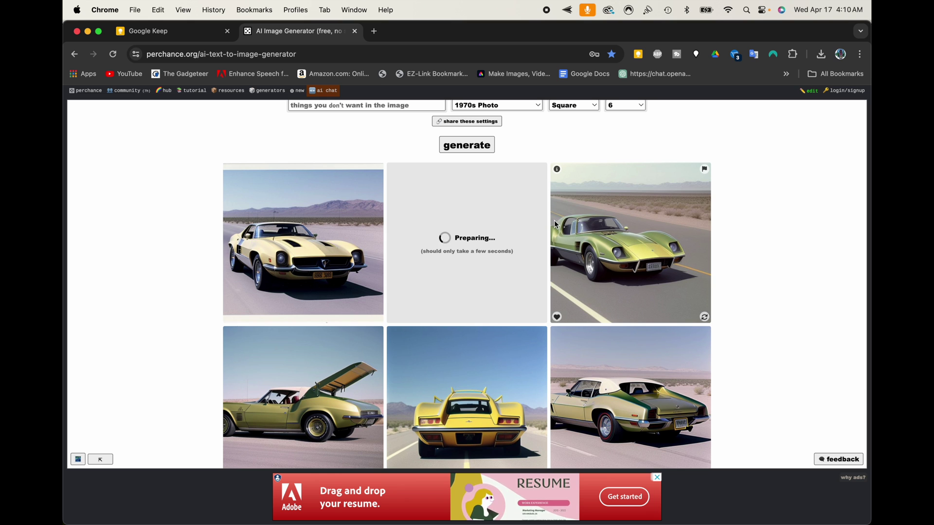
Regenerate only the middle image in the first row of the 1970s Photo results
mouse_move(569, 236)
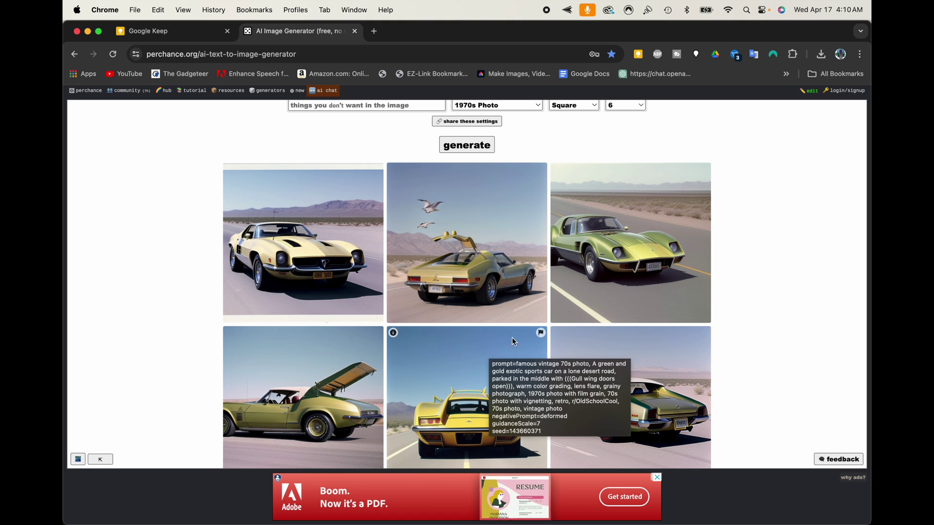
mouse_move(533, 294)
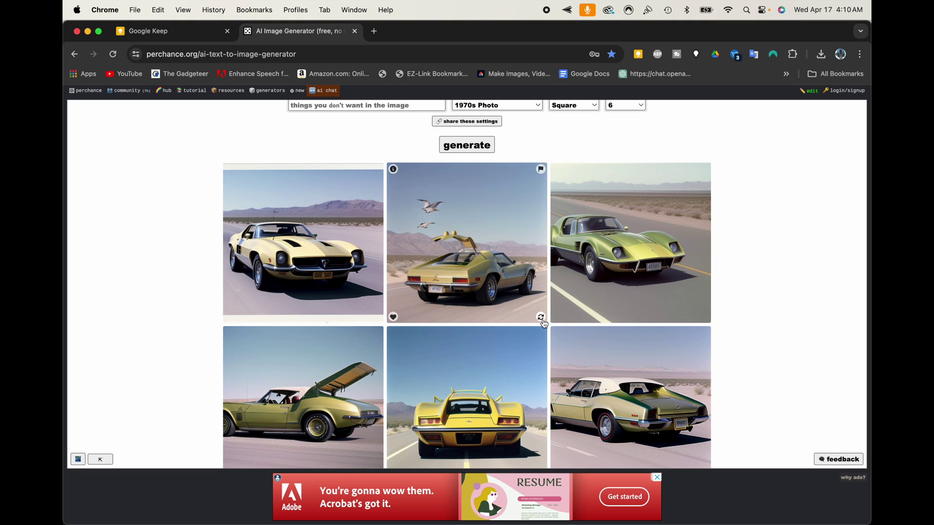
click(541, 318)
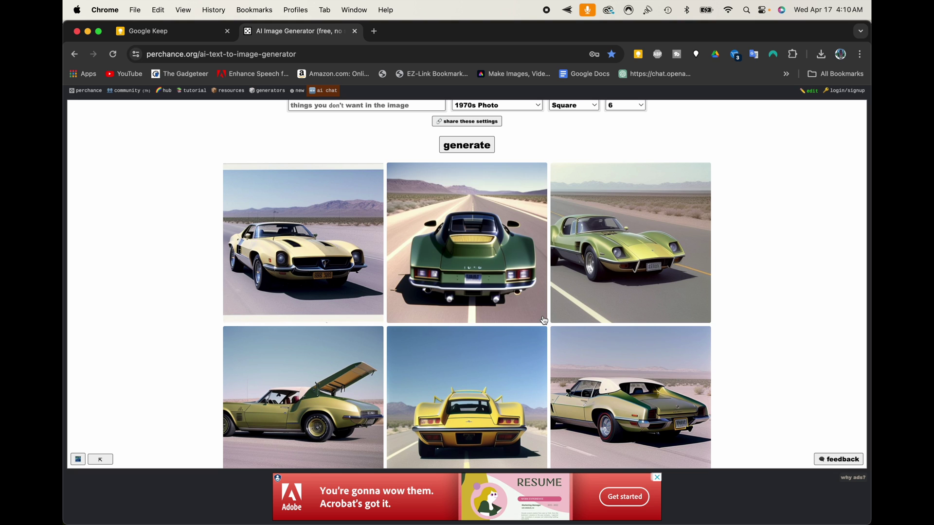
Set the art style to 1990s Photo and generate six new images of the gull-wing sports car
scroll(720, 299, up, 3)
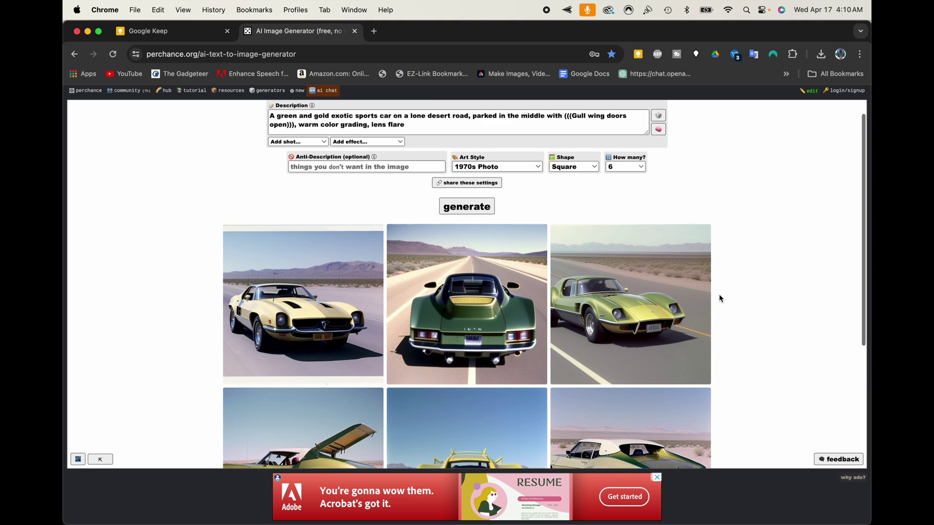
click(531, 193)
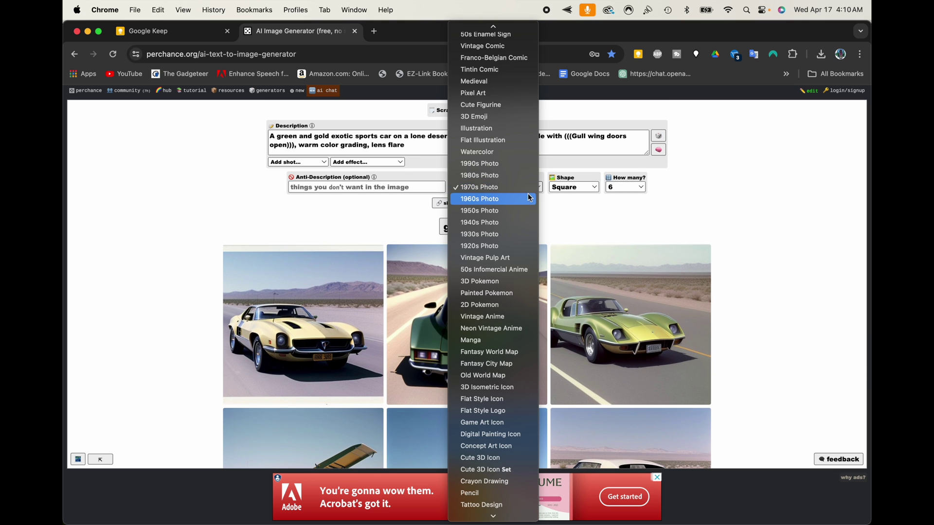
click(521, 165)
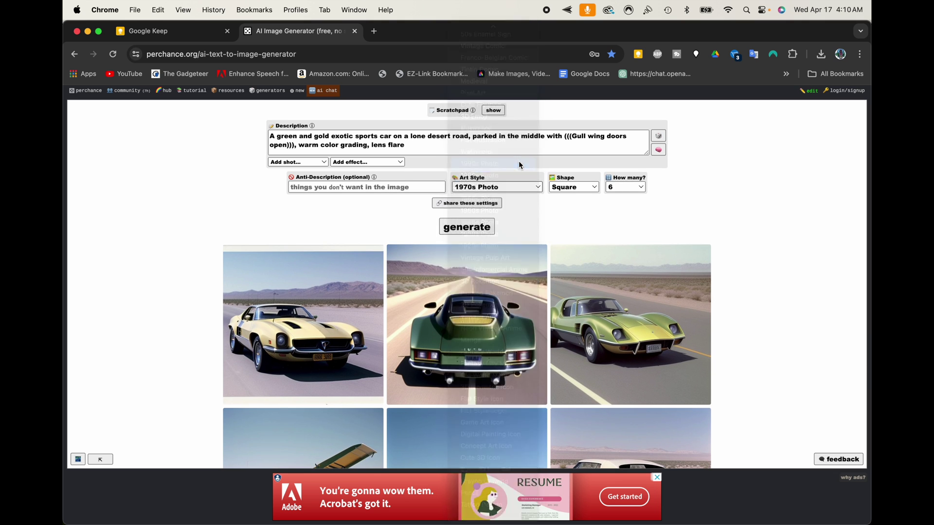
click(487, 227)
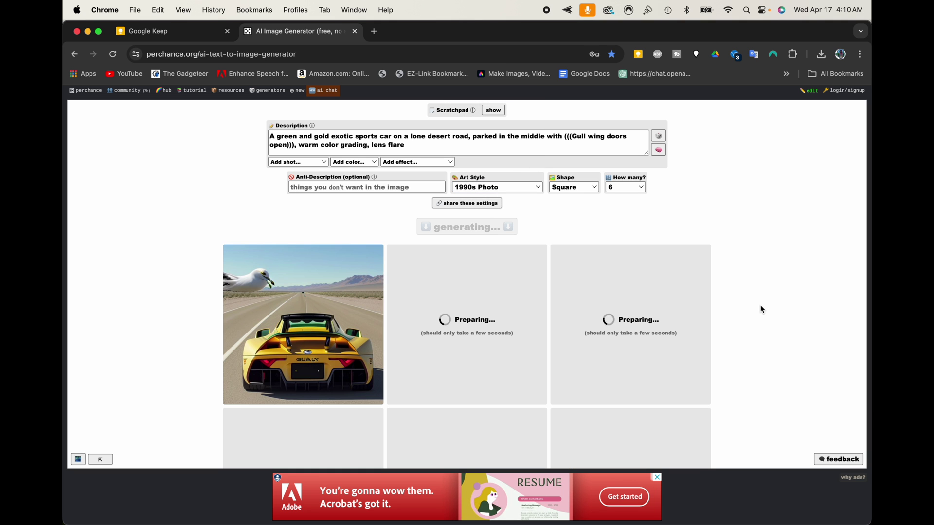
scroll(762, 309, down, 3)
scroll(761, 310, down, 5)
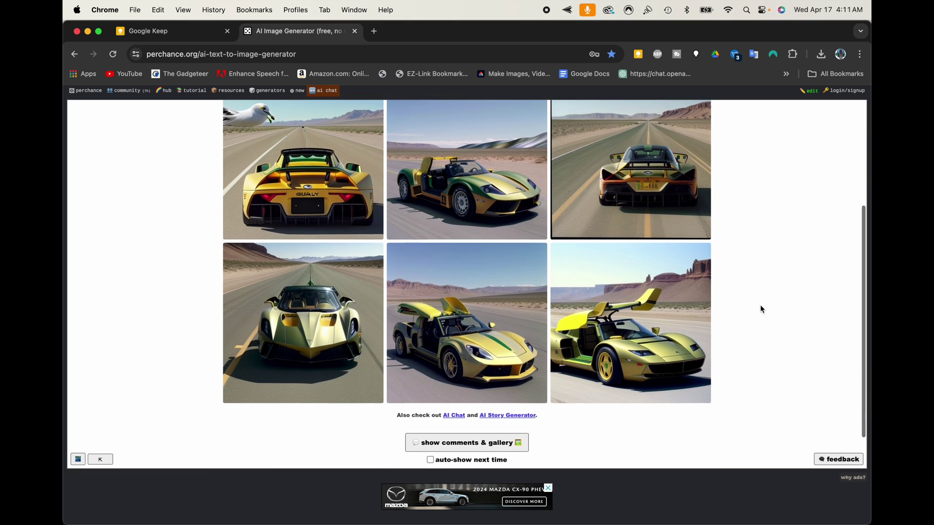
scroll(761, 309, up, 7)
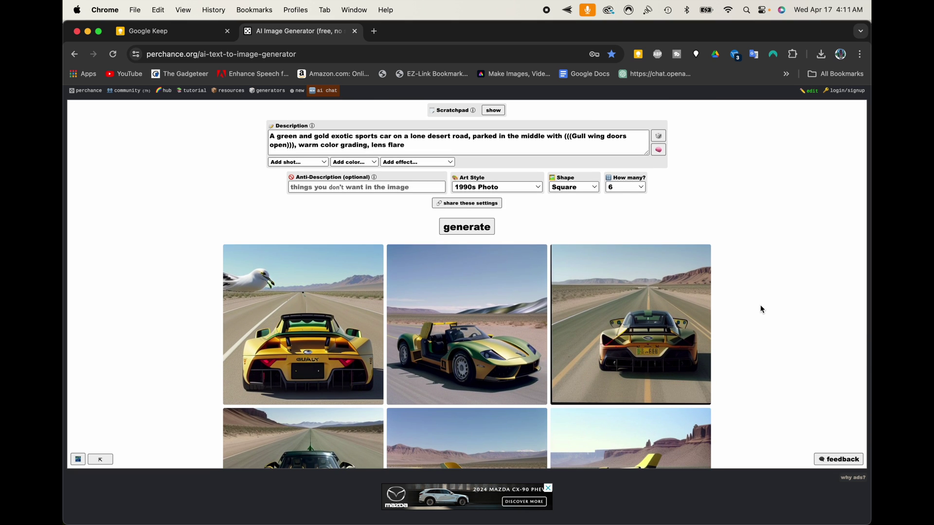